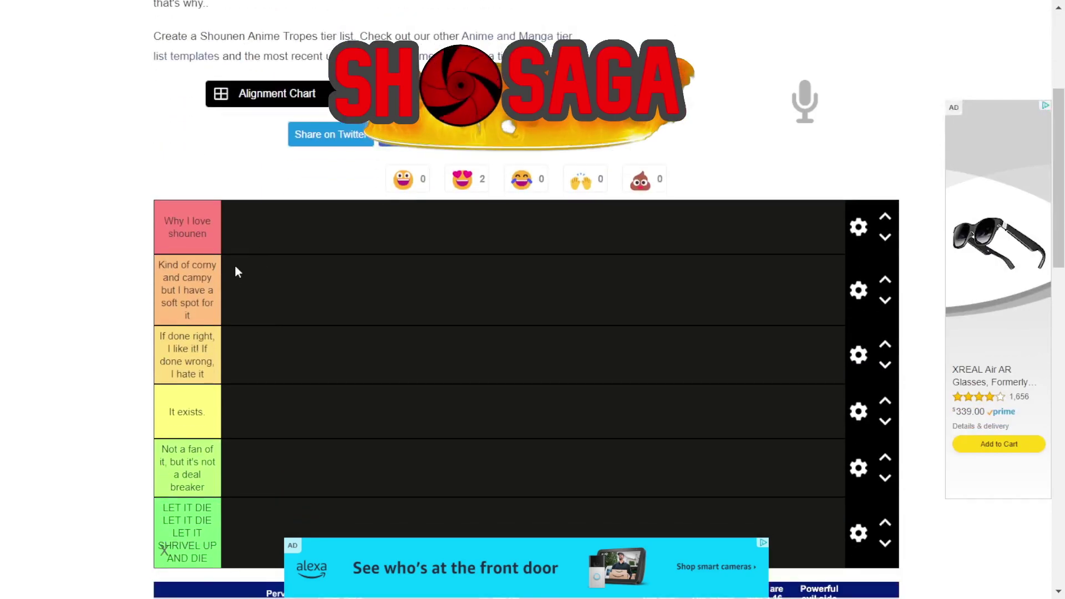
- Place "No stakes whatsoever" under "Not a fan of it, but it's not a deal breaker" and "Self-insert protagonist" under "It exists."
scroll(190, 161, "up", 2)
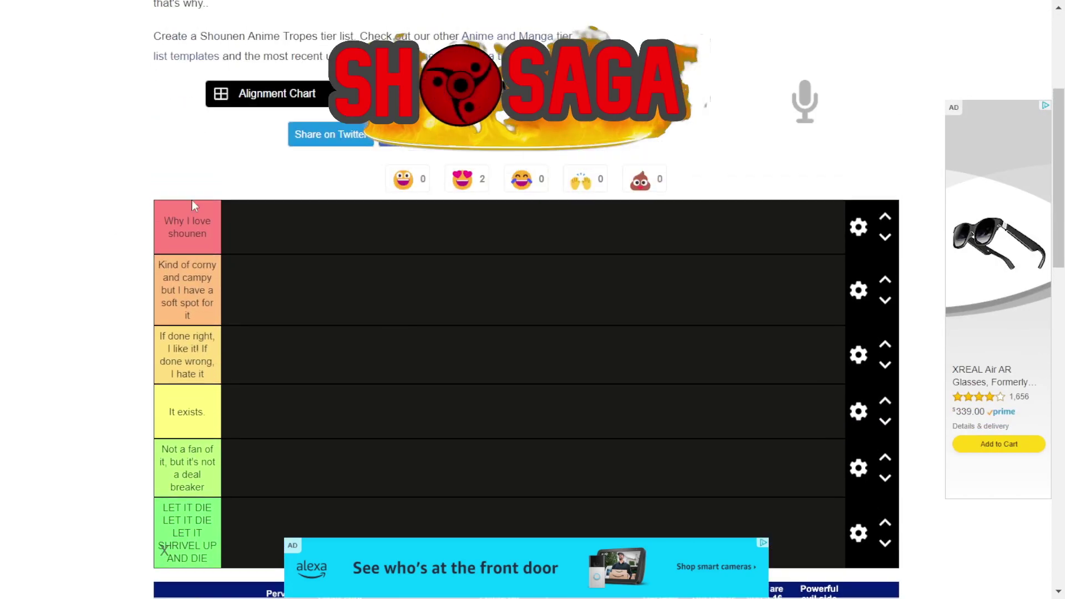
scroll(305, 177, "down", 3)
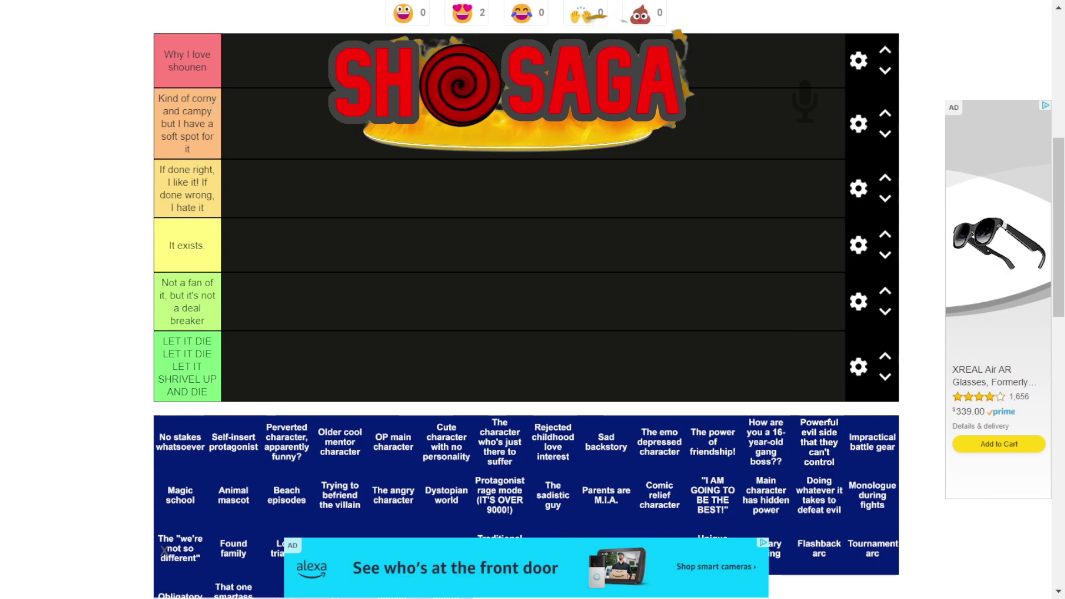
scroll(319, 78, "up", 1)
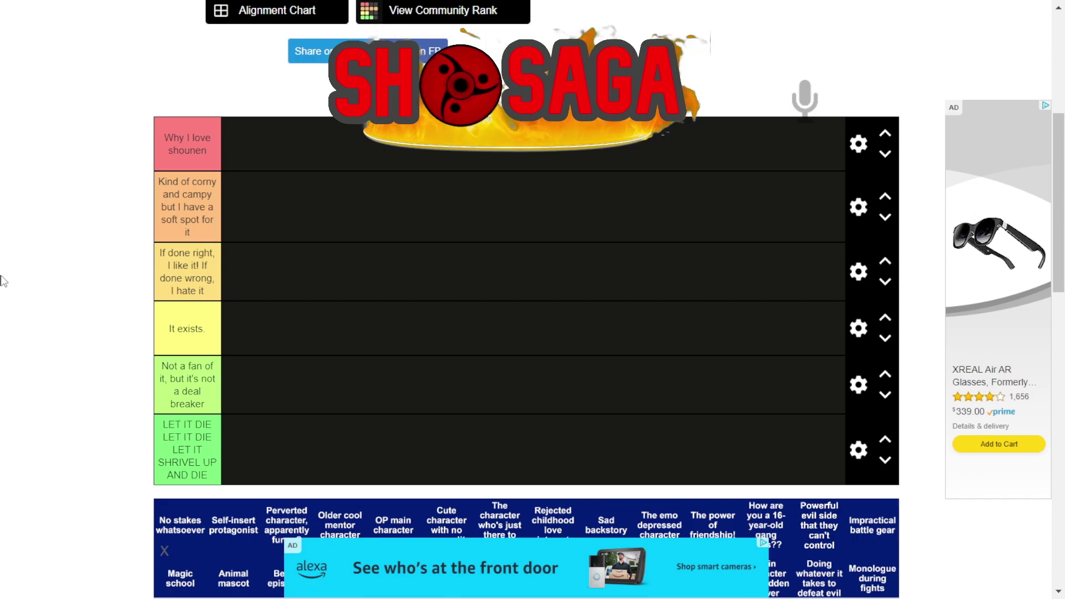
scroll(43, 266, "down", 3)
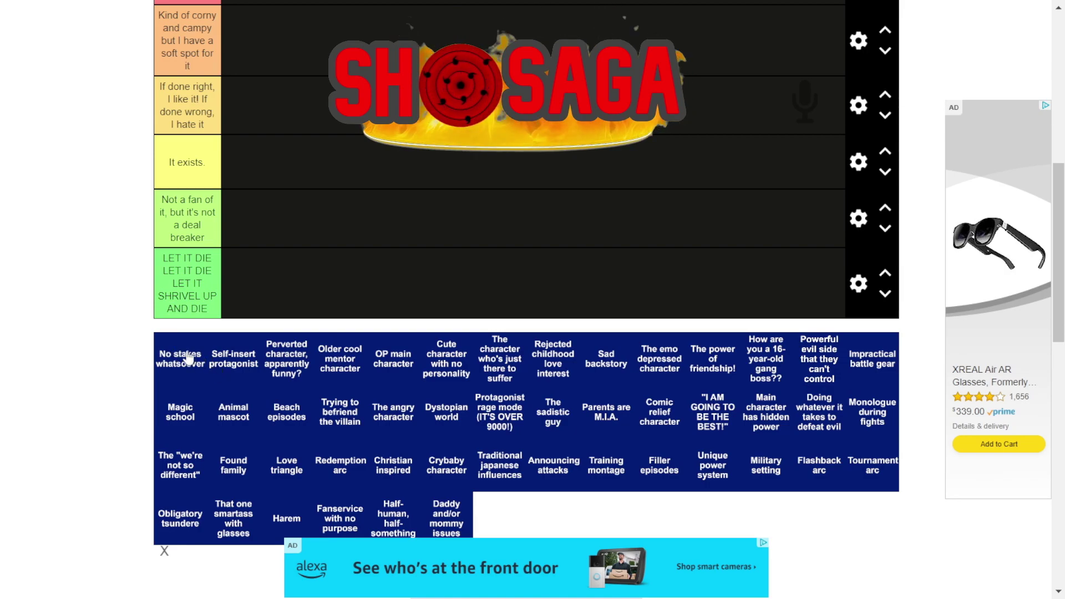
scroll(187, 353, "up", 2)
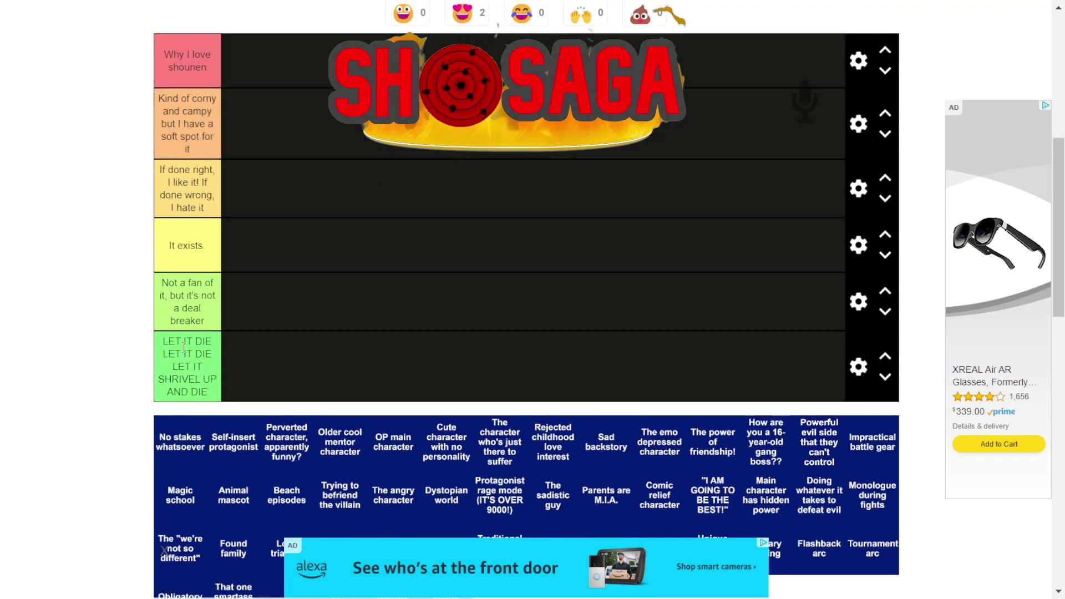
left_click_drag(178, 436, 248, 306)
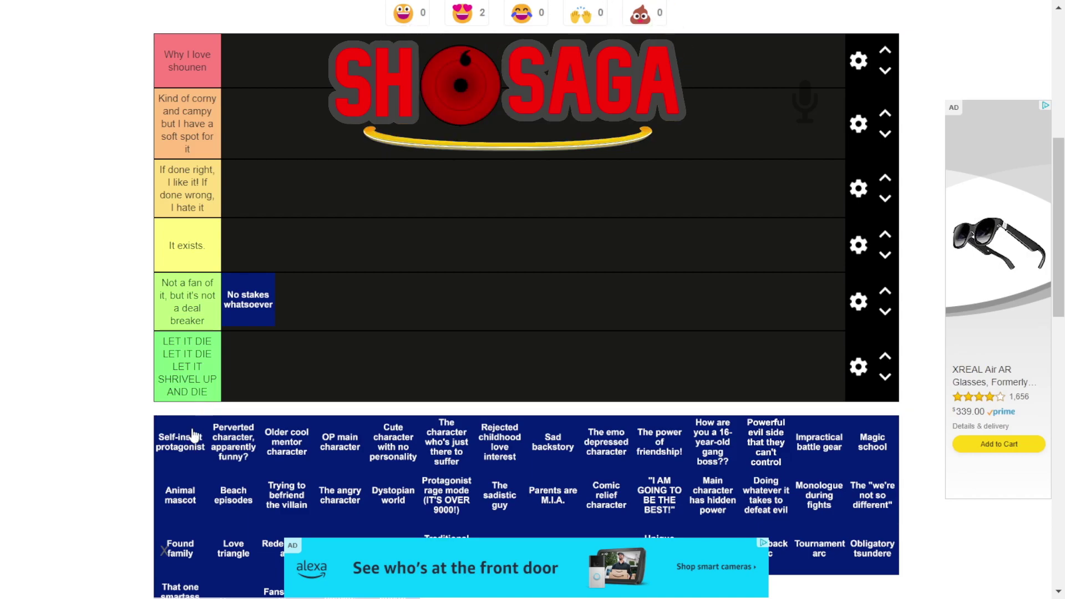
left_click_drag(193, 435, 320, 246)
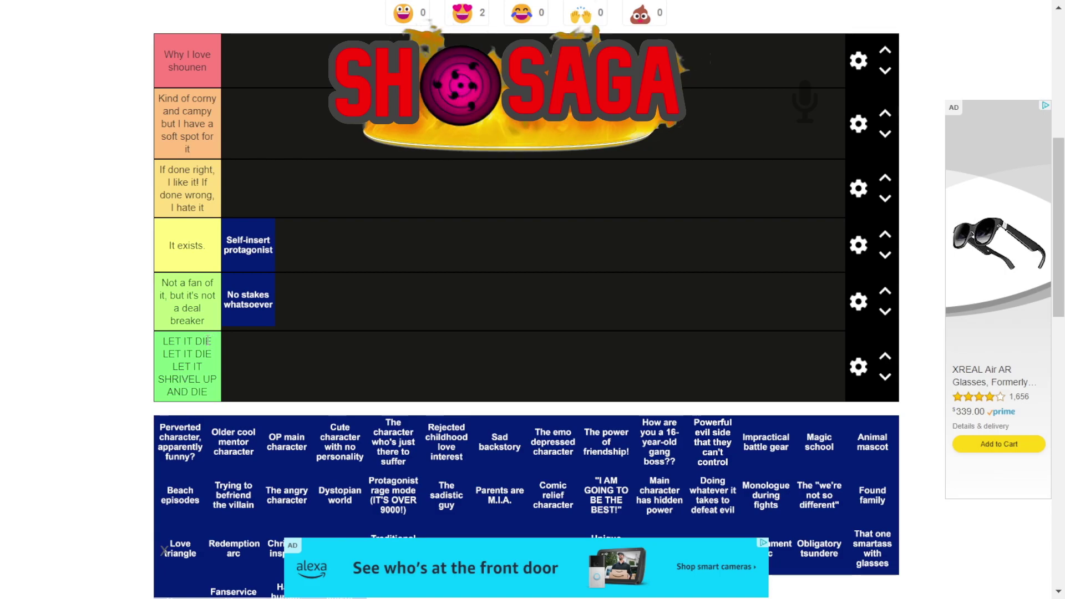
- Rank "Perverted character, apparently funny?" in the "If done right, I like it!" tier and "Older cool mentor character" in the "Why I love shounen" tier
scroll(160, 417, "up", 2)
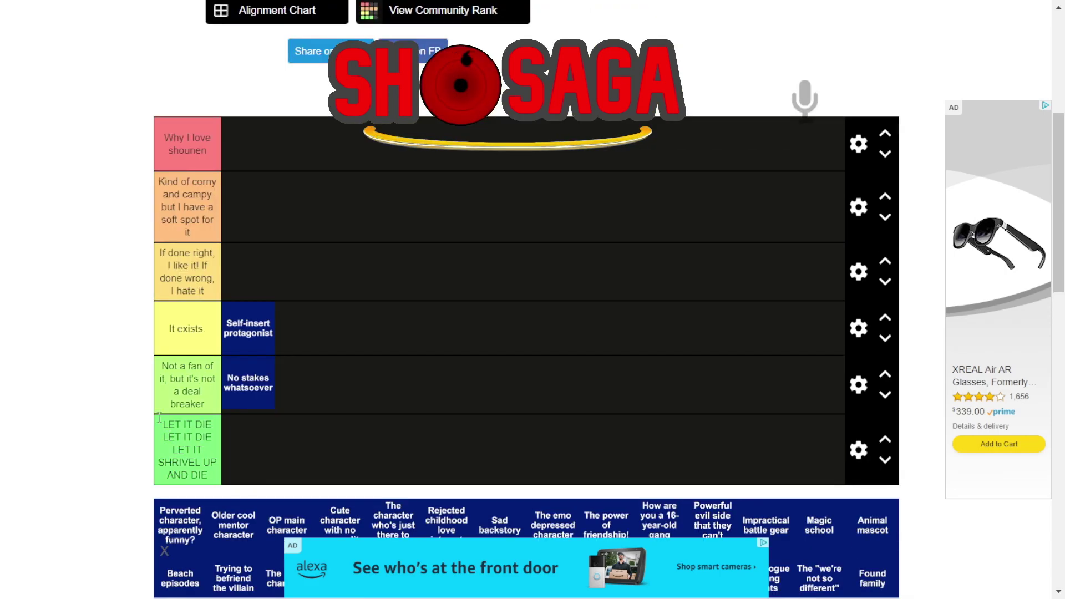
scroll(159, 417, "down", 4)
scroll(160, 377, "up", 2)
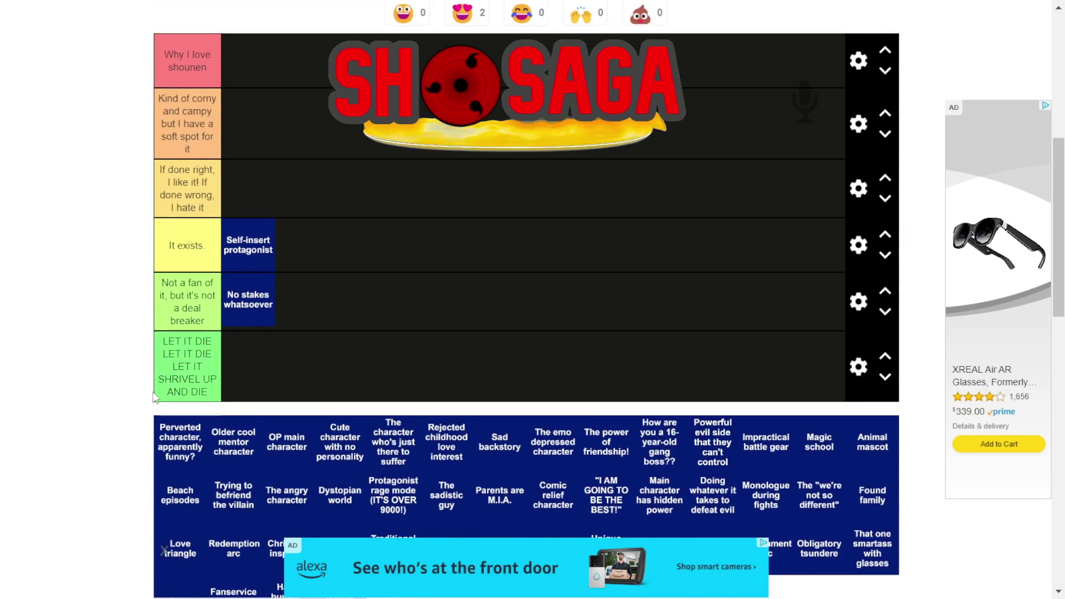
left_click_drag(175, 447, 257, 190)
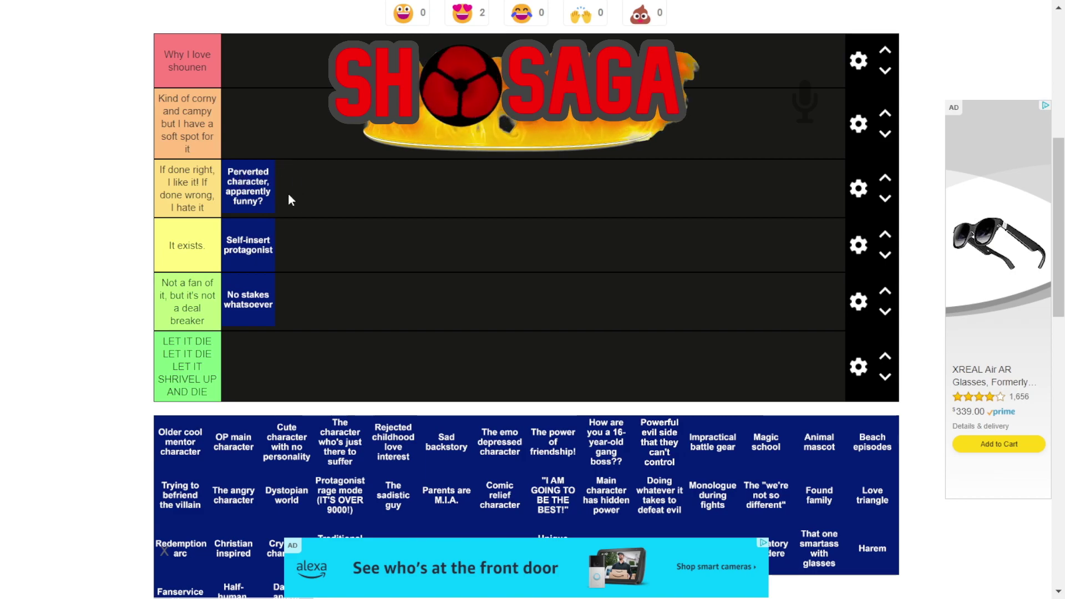
scroll(183, 360, "down", 2)
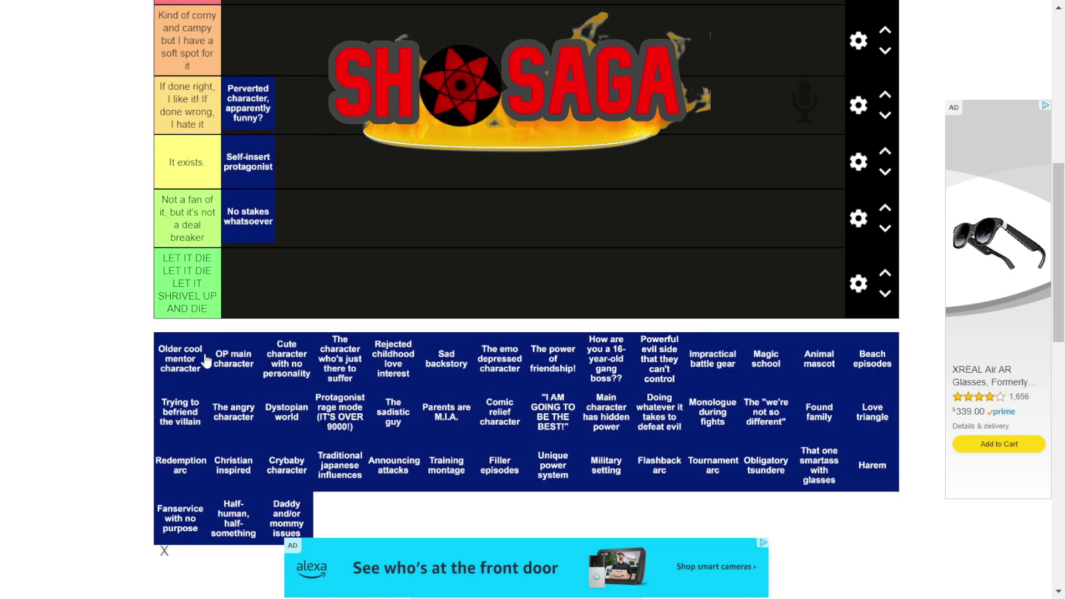
mouse_move(181, 357)
left_mouse_down()
mouse_move(190, 339)
mouse_move(182, 355)
left_mouse_up()
scroll(181, 355, "up", 2)
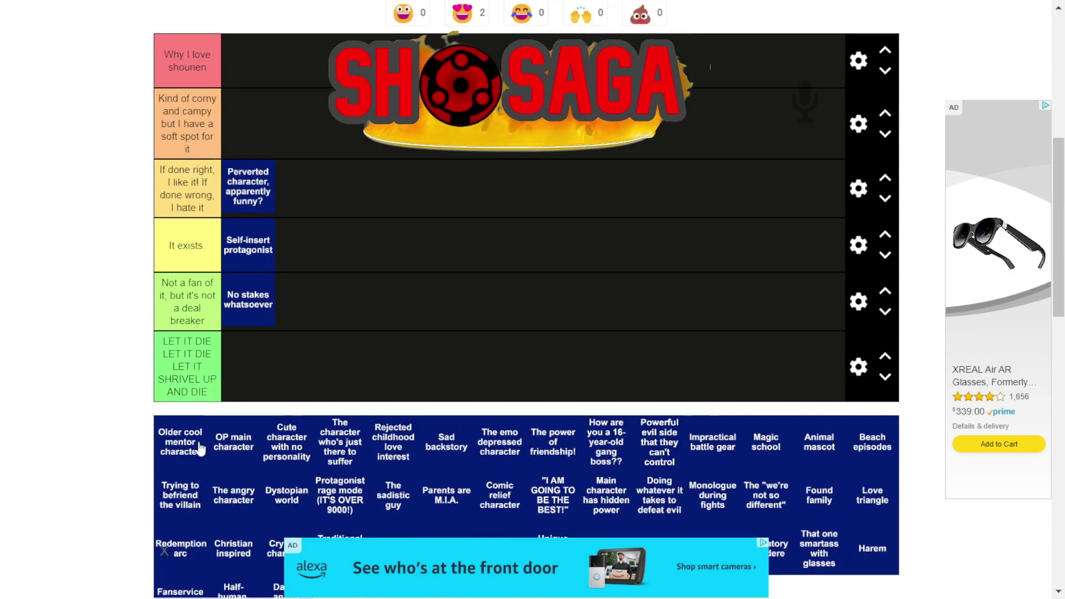
left_click_drag(181, 456, 322, 55)
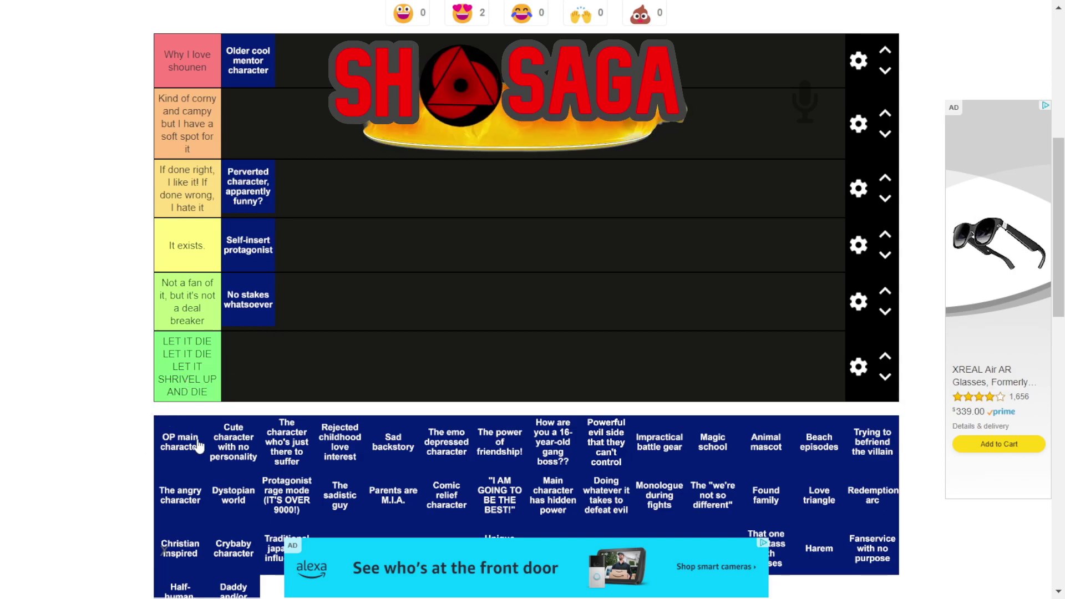
- Place "OP main character" in the "Kind of corny and campy" tier and "Cute character with no personality" in the "LET IT DIE" tier
left_click_drag(198, 446, 266, 116)
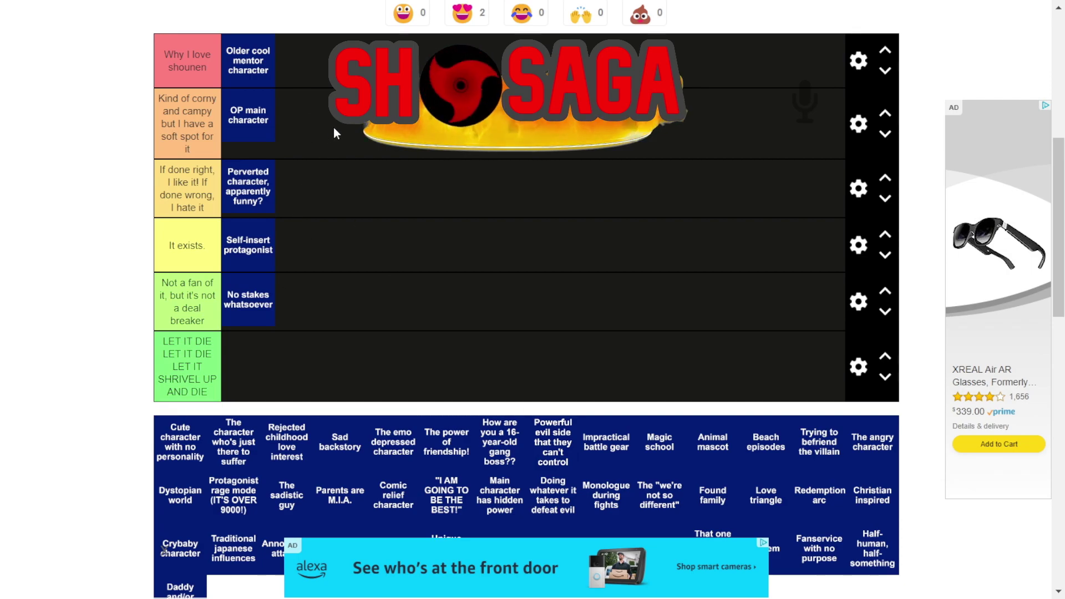
scroll(278, 349, "down", 1)
scroll(183, 422, "up", 1)
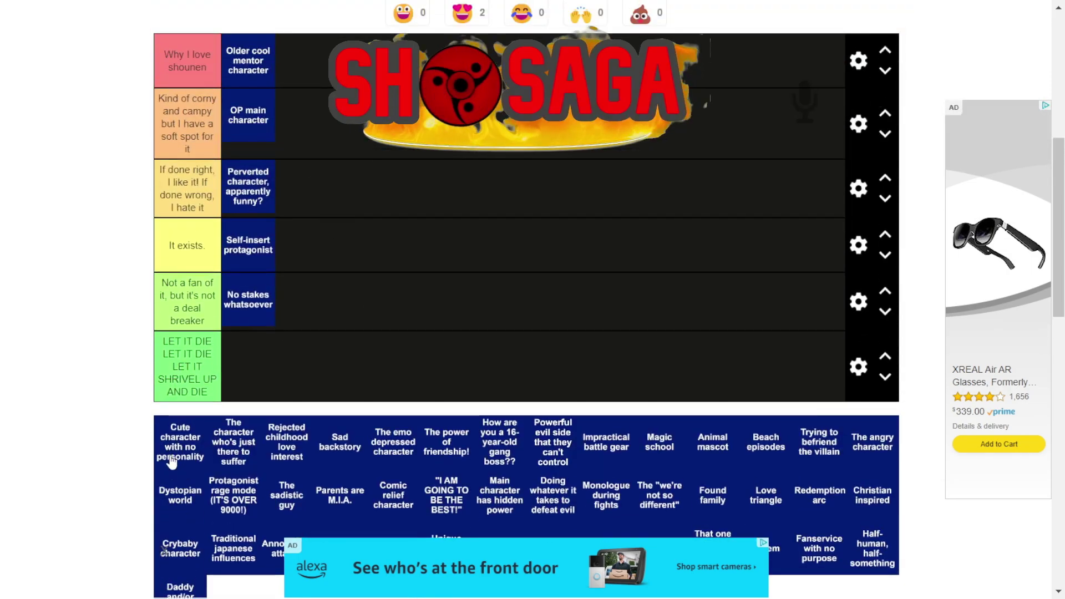
left_click_drag(173, 460, 288, 388)
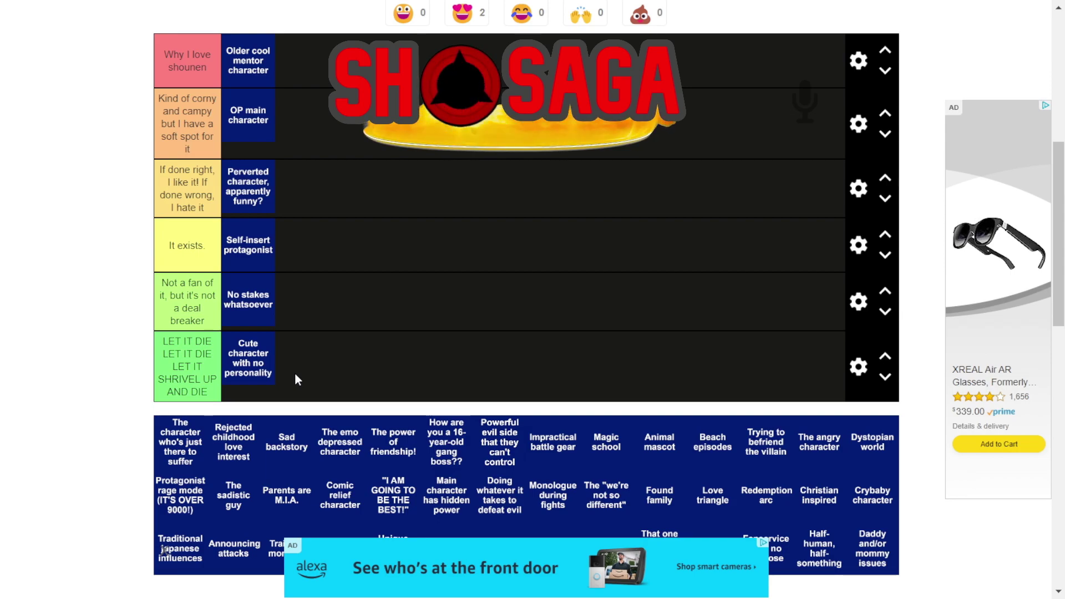
- Add "The character who's just there to suffer" and "Rejected childhood love interest" to the "It exists." tier
scroll(315, 350, "up", 2)
scroll(310, 351, "down", 2)
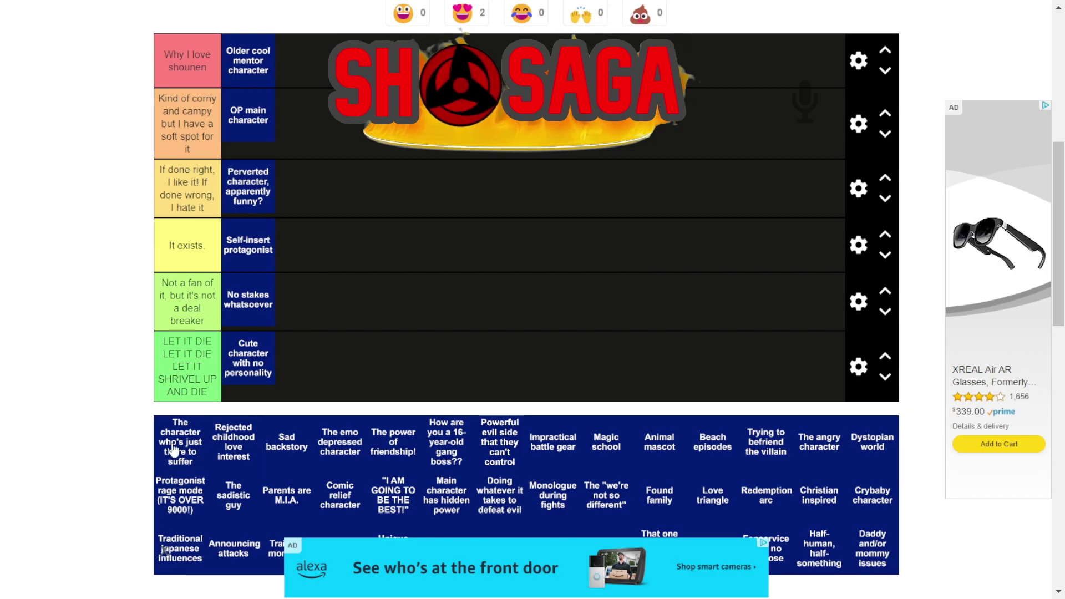
left_click_drag(209, 432, 307, 264)
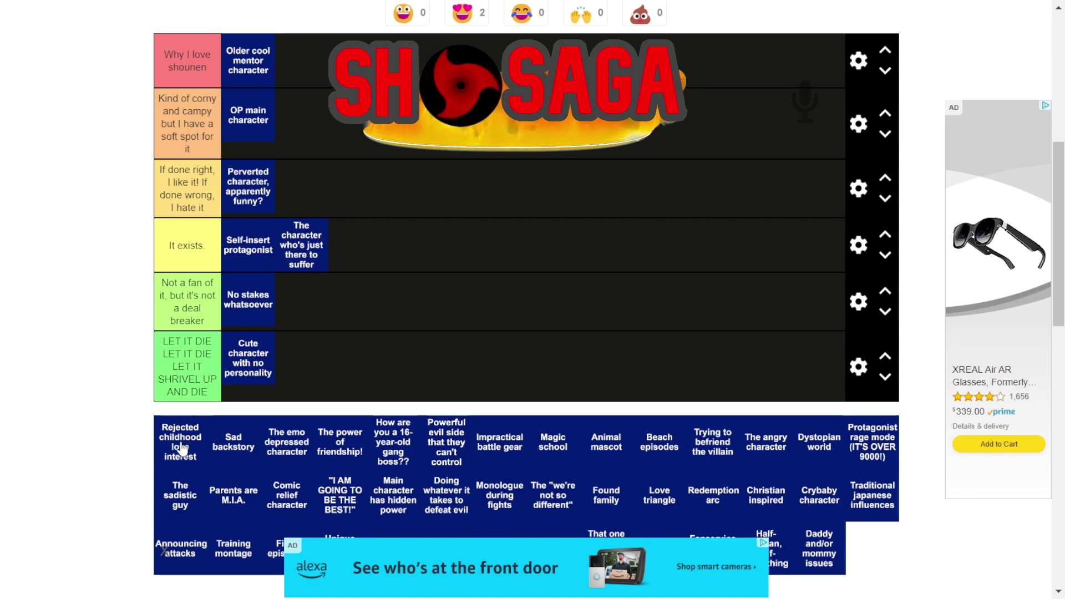
left_click_drag(177, 441, 457, 254)
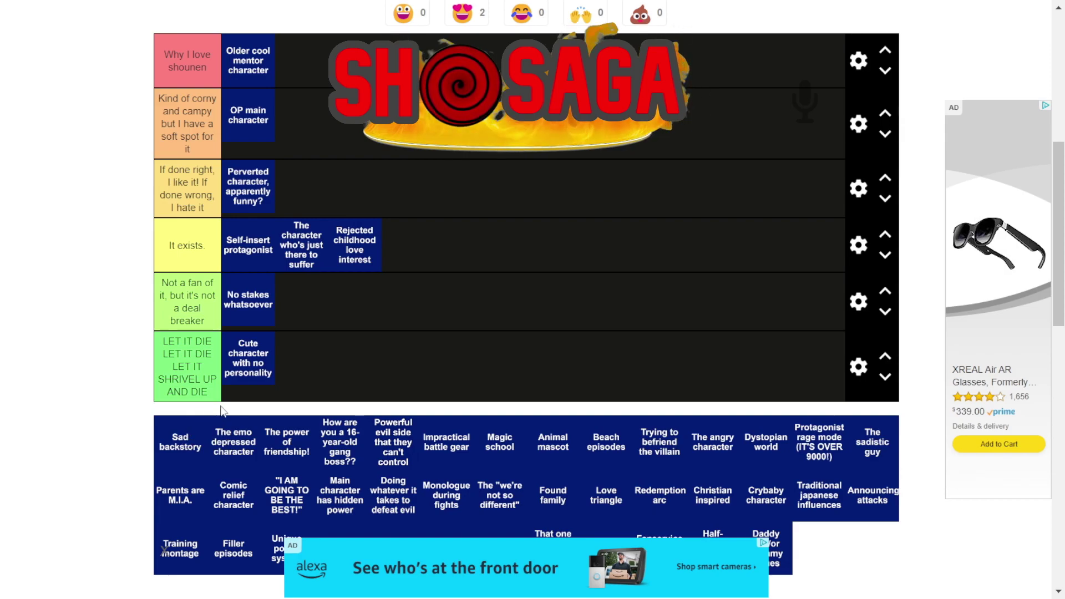
- Place "Sad backstory" in the "If done right, I like it!" tier and "The emo depressed character" in the "It exists." tier
left_click_drag(199, 437, 361, 183)
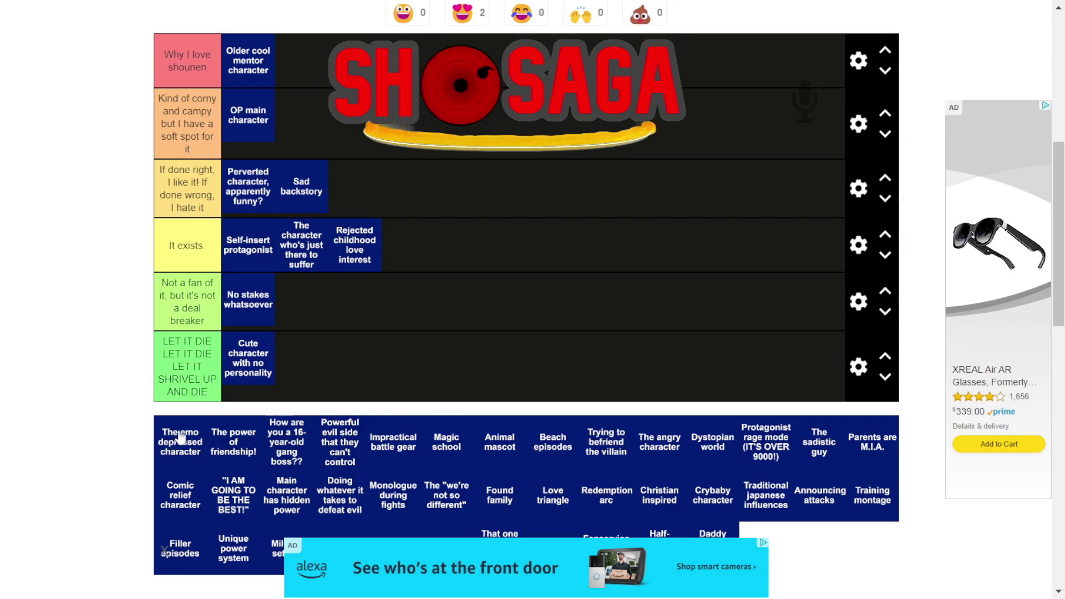
left_click_drag(181, 437, 447, 241)
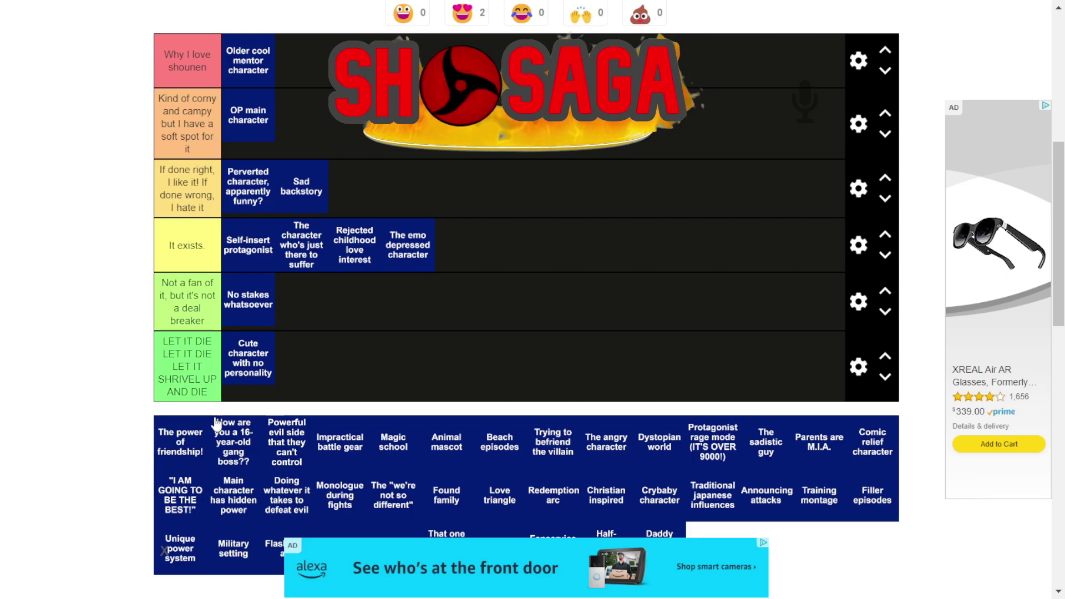
- Place "The power of friendship!" in the "Kind of corny and campy" tier and "How are you a 16-year-old gang boss??" in the "If done right" tier
mouse_move(199, 482)
left_mouse_down()
mouse_move(222, 443)
mouse_move(185, 483)
left_mouse_up()
left_click_drag(201, 445, 300, 117)
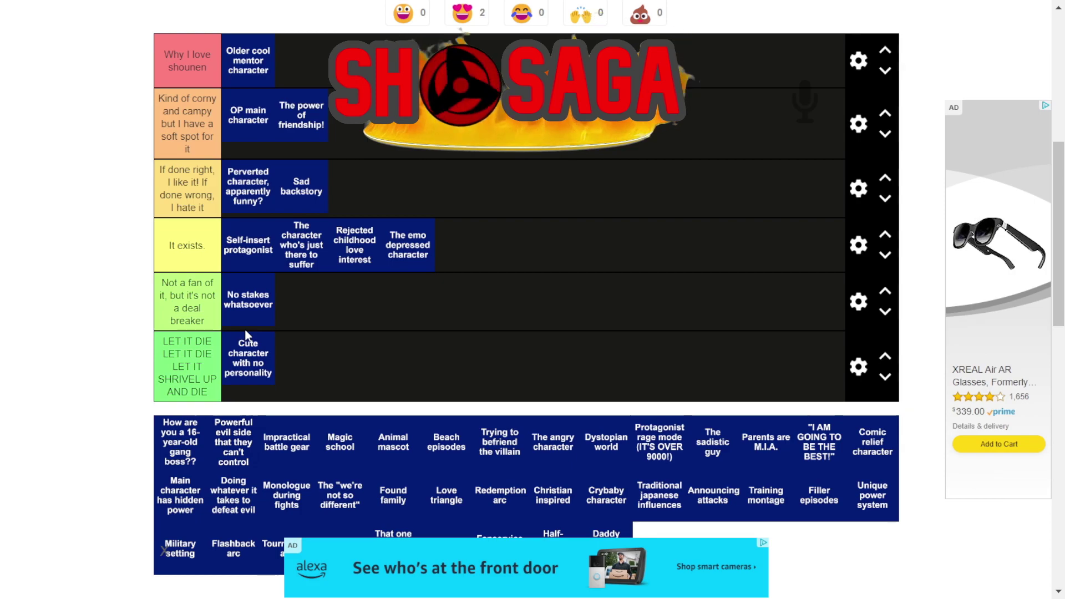
left_click_drag(183, 443, 417, 189)
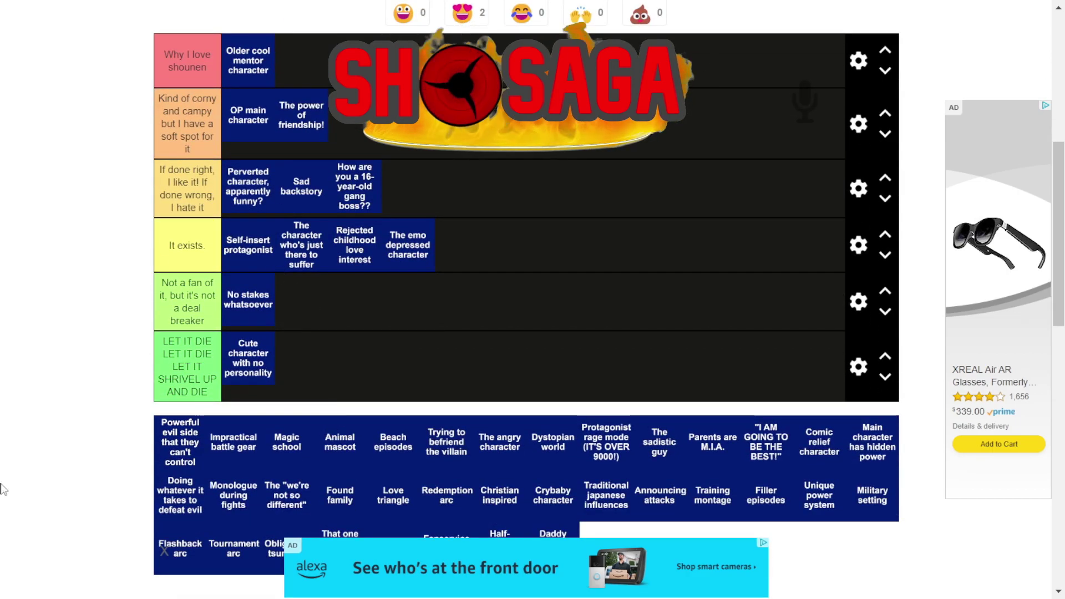
- Place "Powerful evil side that they can't control" in the "Kind of corny and campy" tier and "Impractical battle gear" in "It exists."
left_click_drag(195, 456, 450, 150)
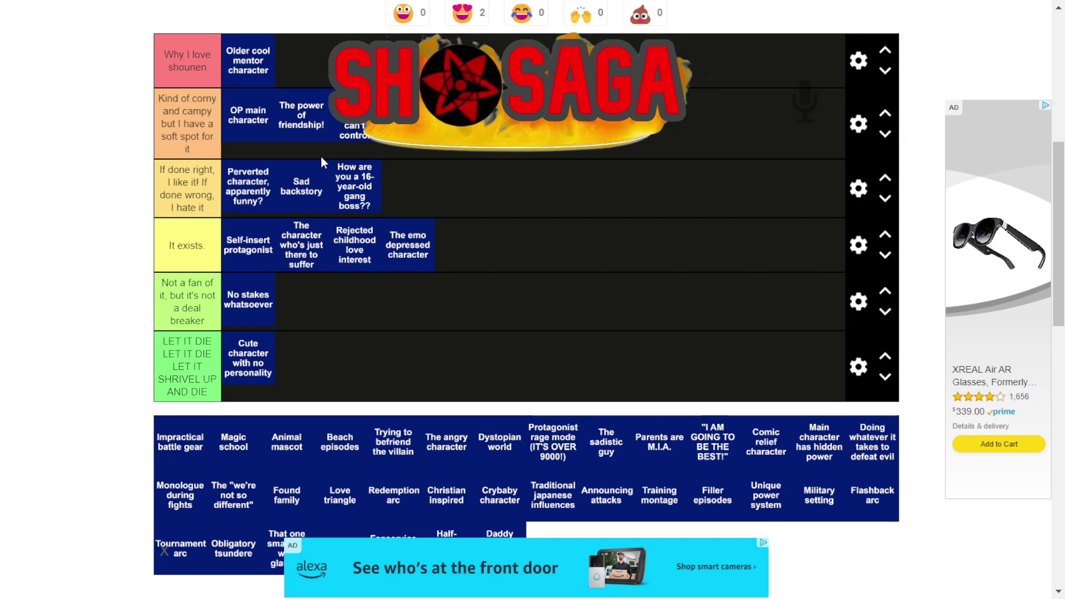
left_click_drag(180, 450, 471, 250)
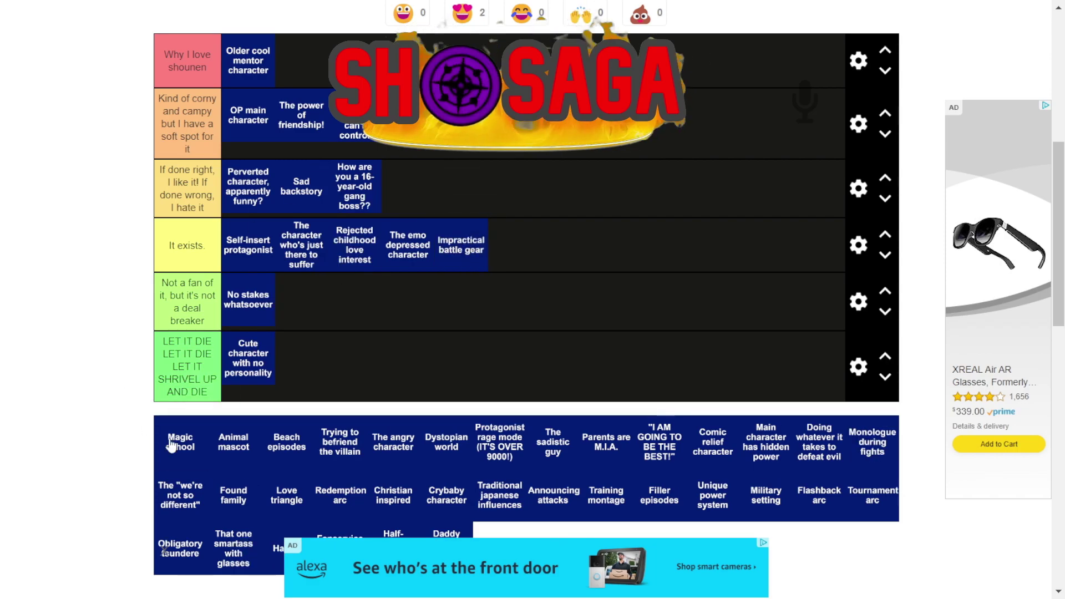
- Add "Magic school" and "Animal mascot" to the "Not a fan of it, but it's not a deal breaker" tier
left_click_drag(174, 432, 360, 321)
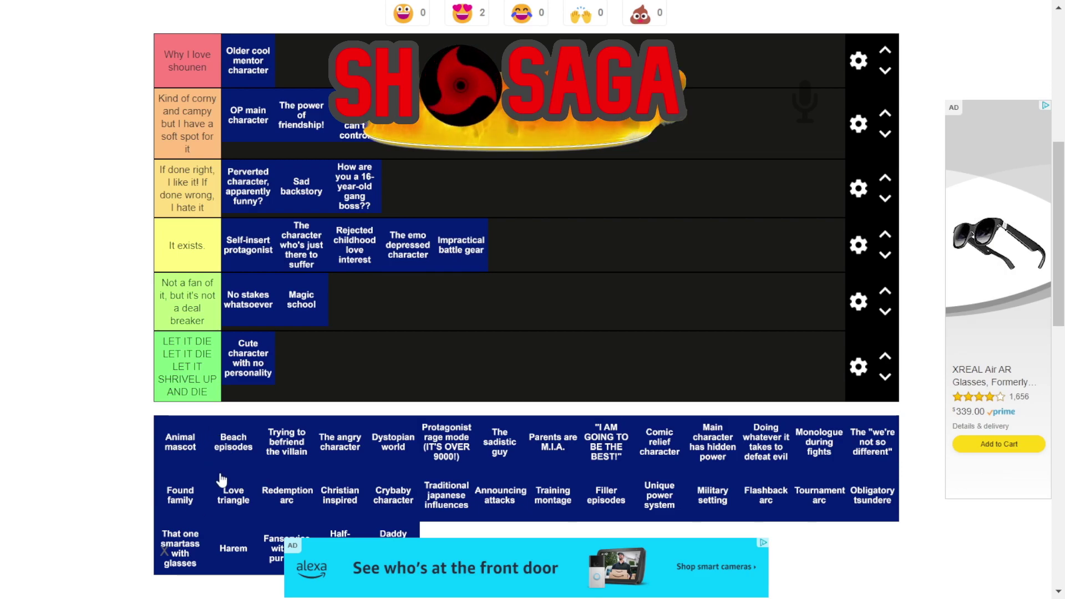
left_click_drag(217, 484, 416, 314)
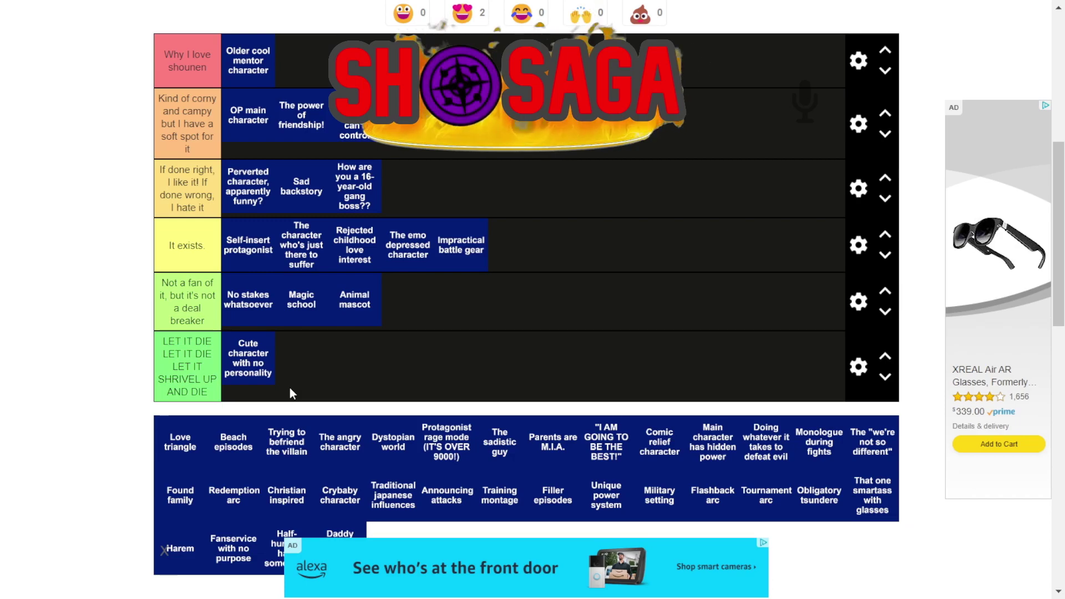
- Add "Love triangle" and "Beach episodes" to the "LET IT DIE" tier
left_click_drag(179, 442, 308, 381)
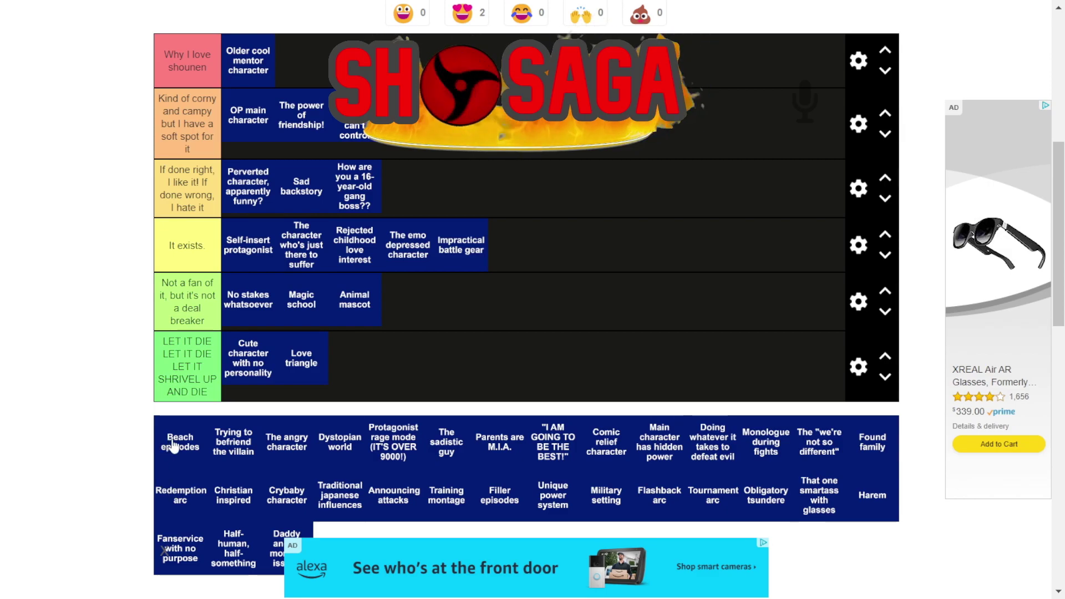
left_click_drag(177, 444, 149, 450)
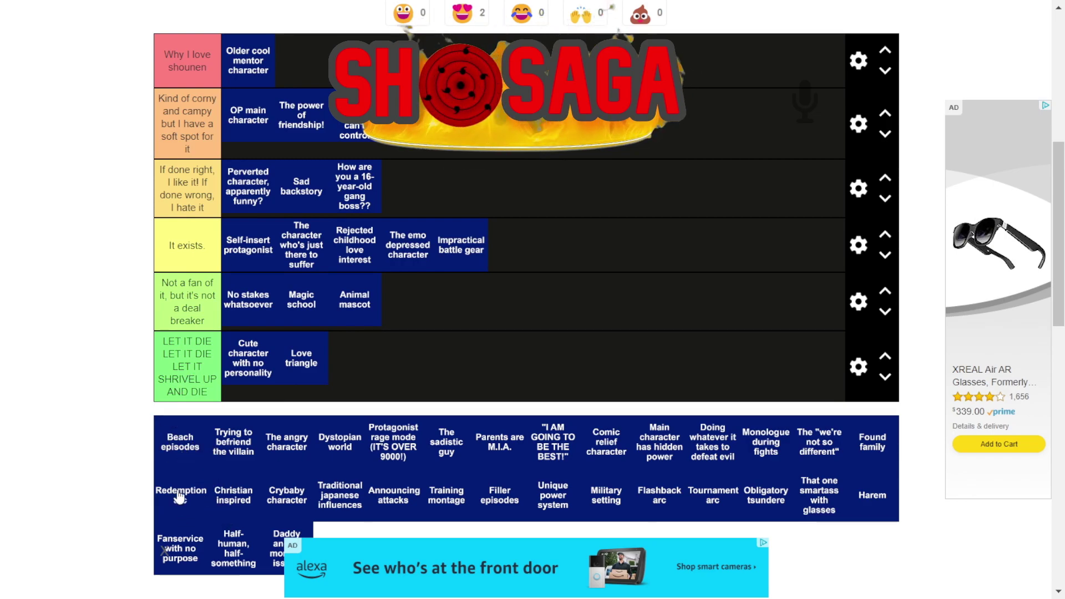
left_click_drag(179, 441, 347, 387)
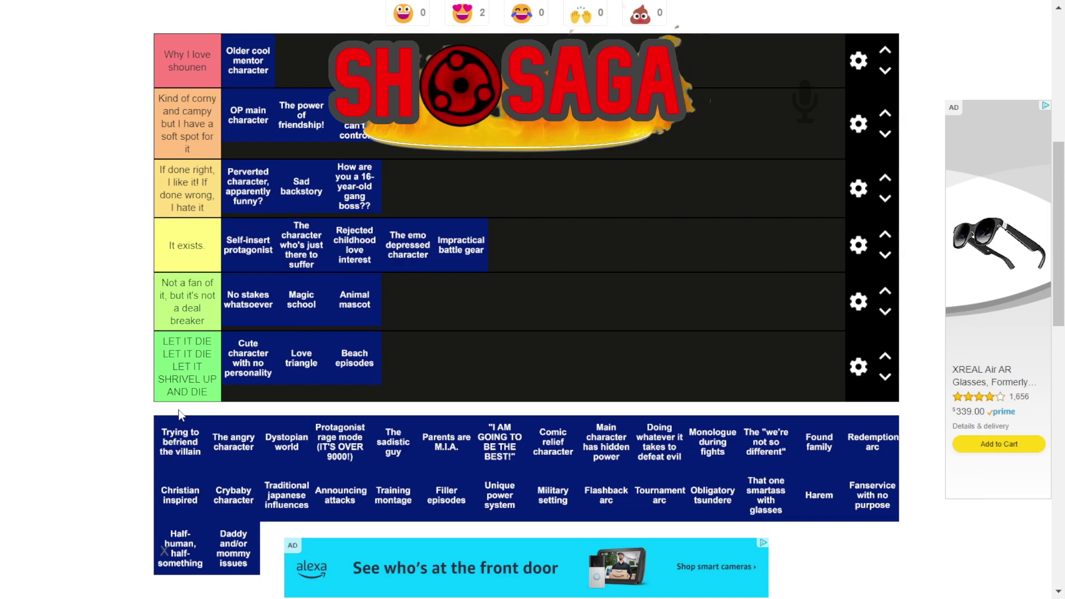
- Place "Trying to befriend the villain" in the "Kind of corny and campy" tier and "The angry character" in the "Why I love shounen" tier
left_click_drag(173, 434, 388, 66)
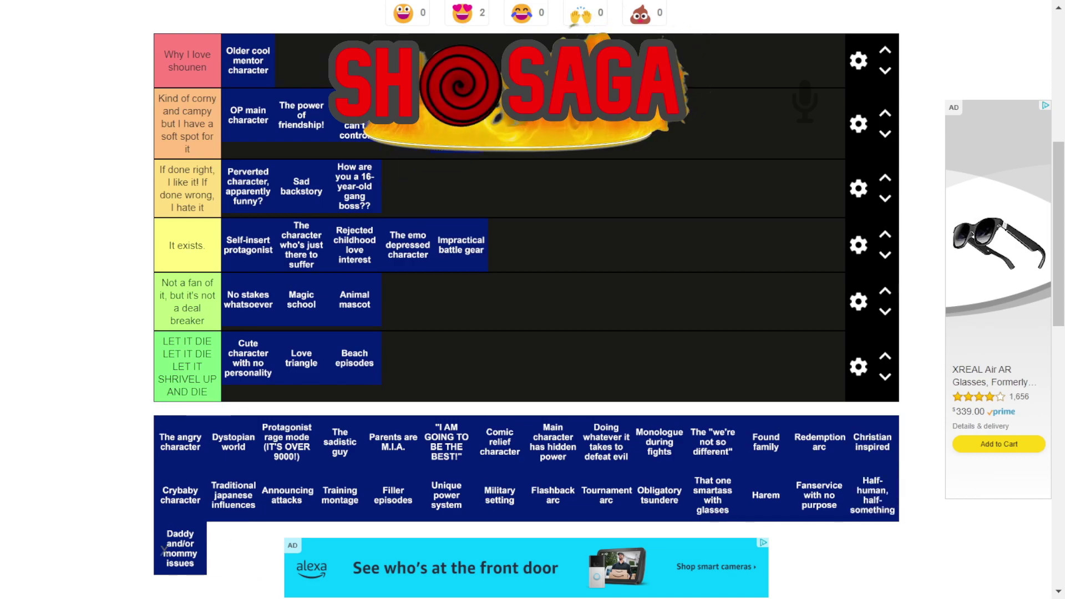
left_click_drag(453, 128, 442, 40)
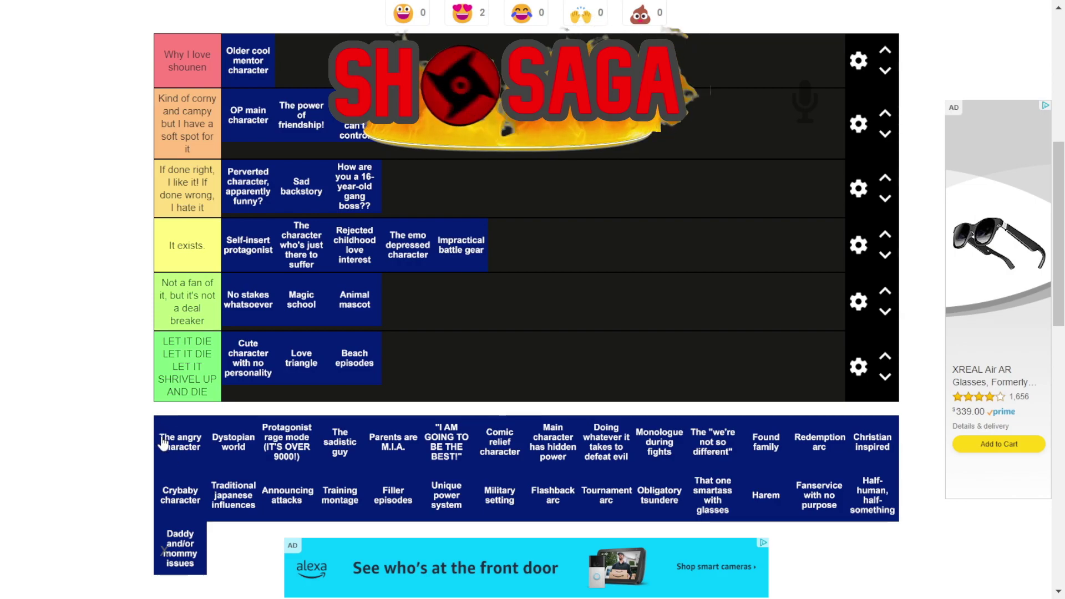
left_click_drag(183, 443, 301, 61)
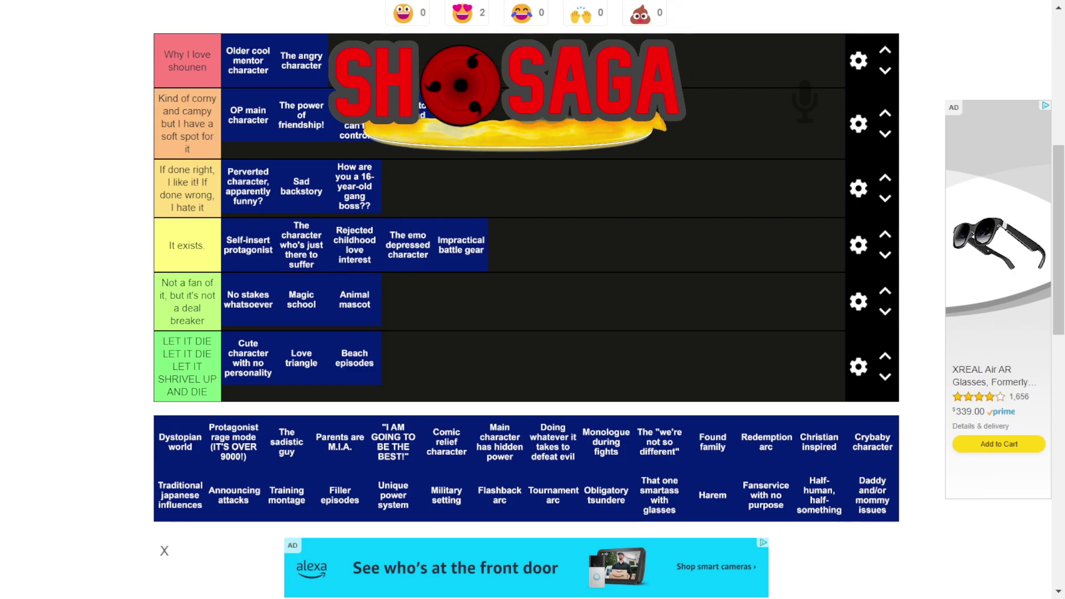
- Place "Dystopian world" in the "It exists." tier and "Protagonist rage mode (IT'S OVER 9000!)" in the "Why I love shounen" tier
left_click_drag(177, 452, 539, 255)
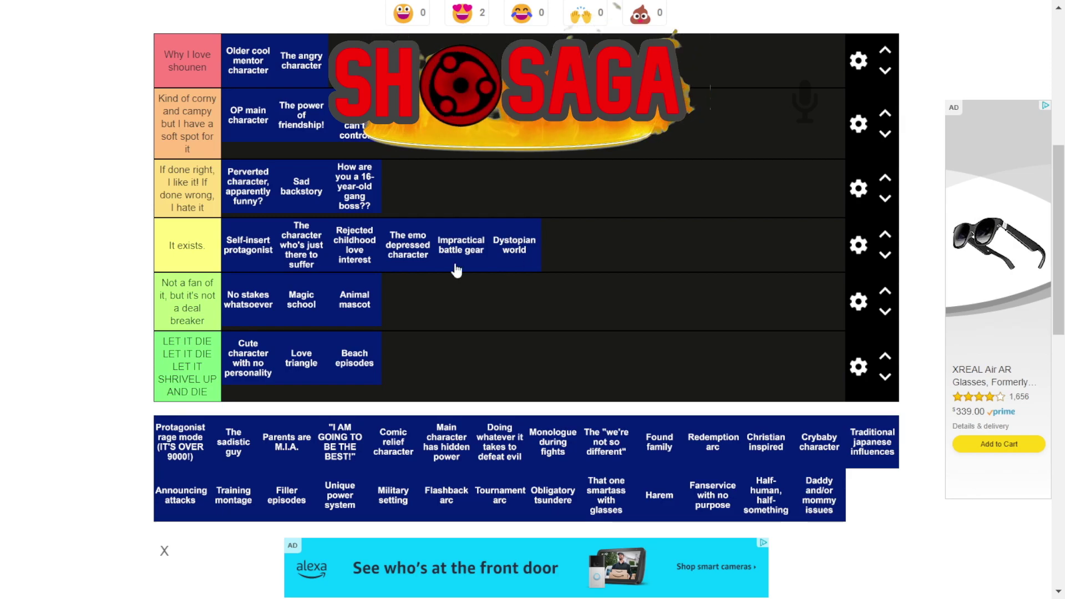
left_click_drag(180, 442, 344, 55)
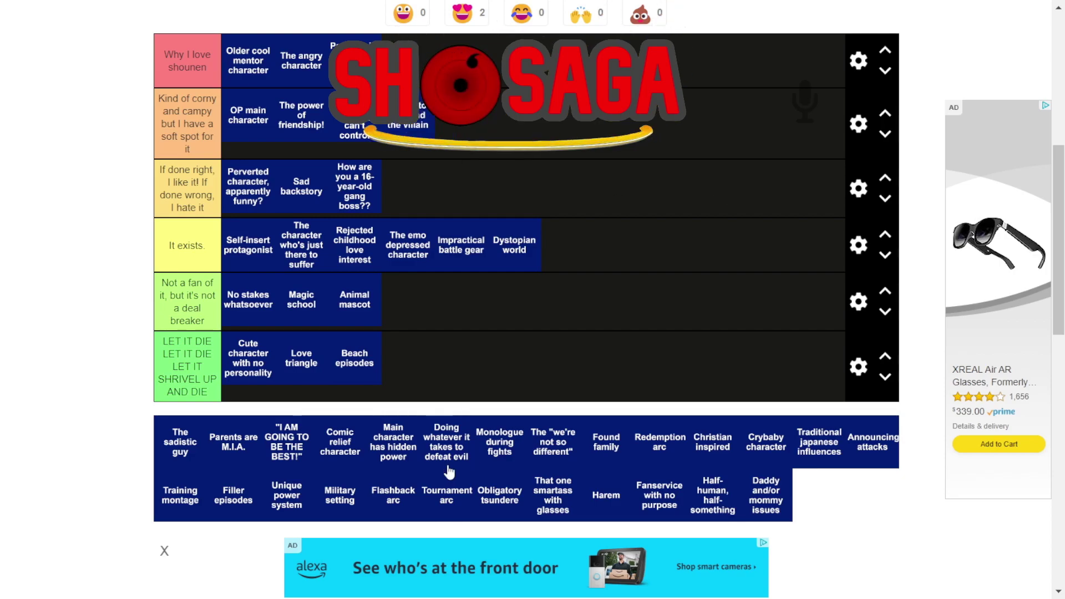
- Place "The sadistic guy" in the "If done right, I like it!" tier and "Parents are M.I.A." in the "Kind of corny and campy" tier
left_click_drag(183, 441, 442, 185)
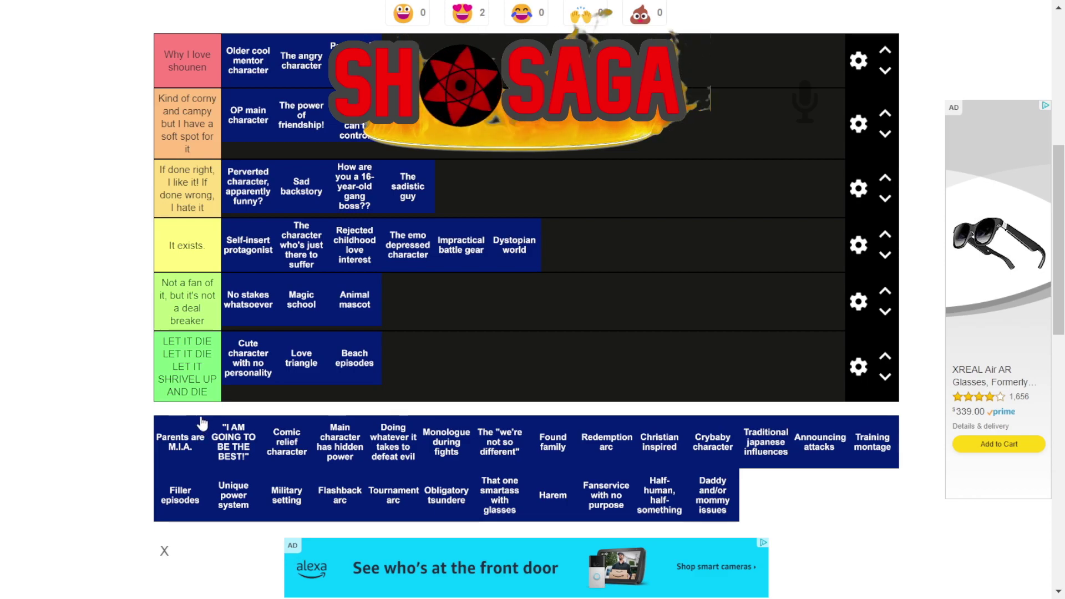
left_click_drag(201, 441, 388, 61)
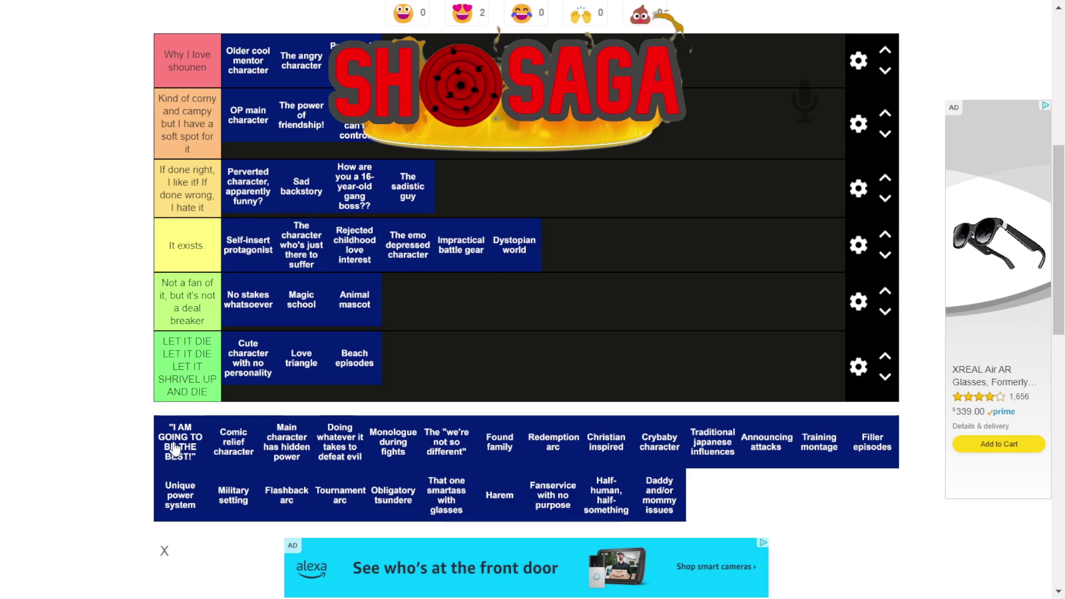
- Place "I AM GOING TO BE THE BEST!" in "Why I love shounen" and "Comic relief character" in "If done right, I like it!"
left_click_drag(174, 448, 408, 61)
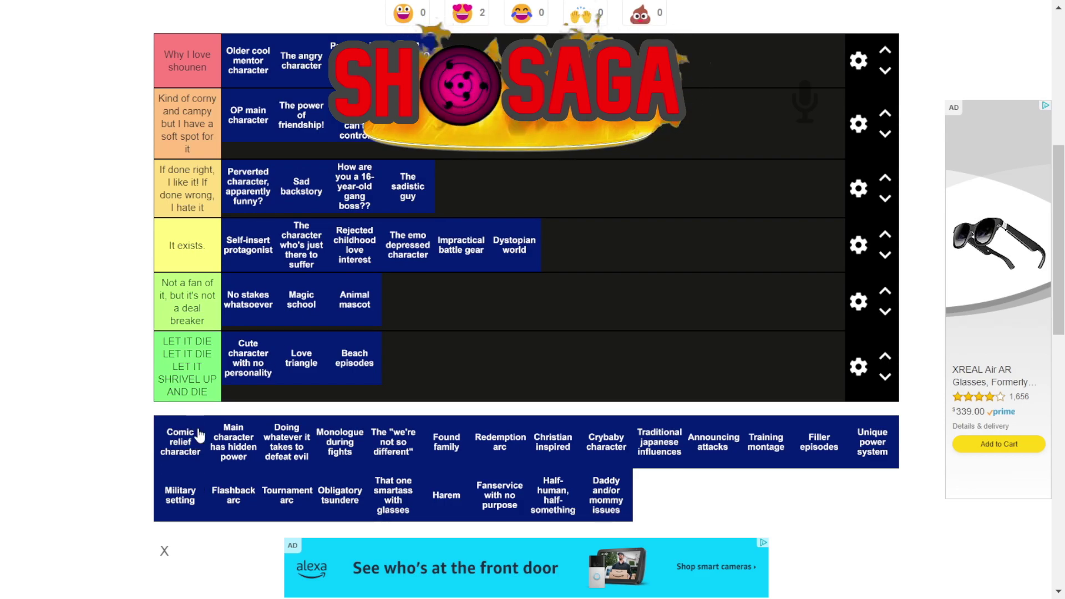
left_click_drag(179, 447, 474, 194)
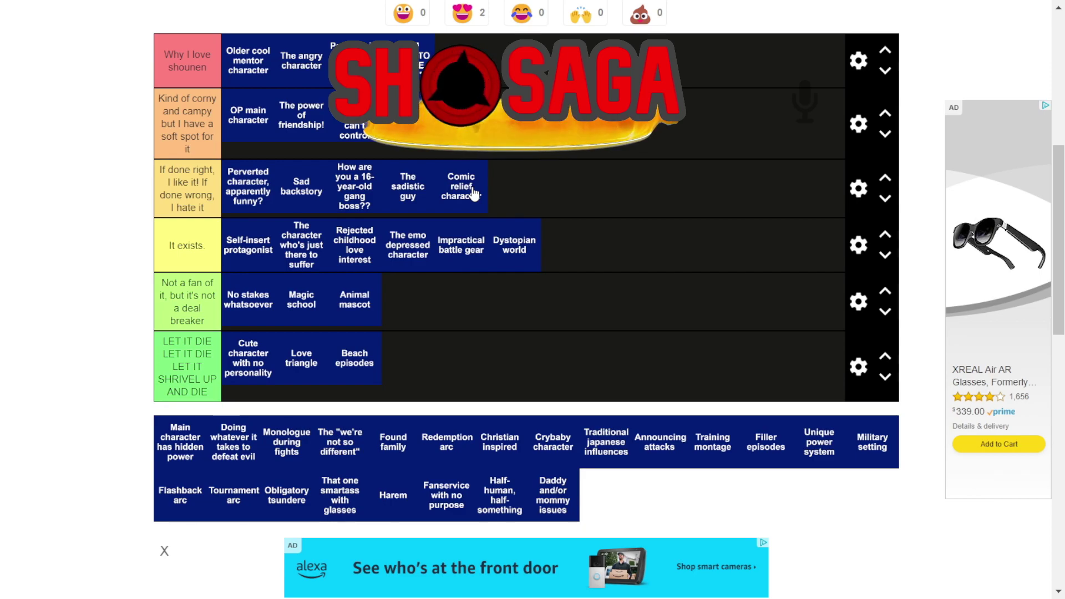
- Place "Main character has hidden power" in "Why I love shounen" and "Doing whatever it takes to defeat evil" in "It exists."
left_click_drag(180, 442, 552, 56)
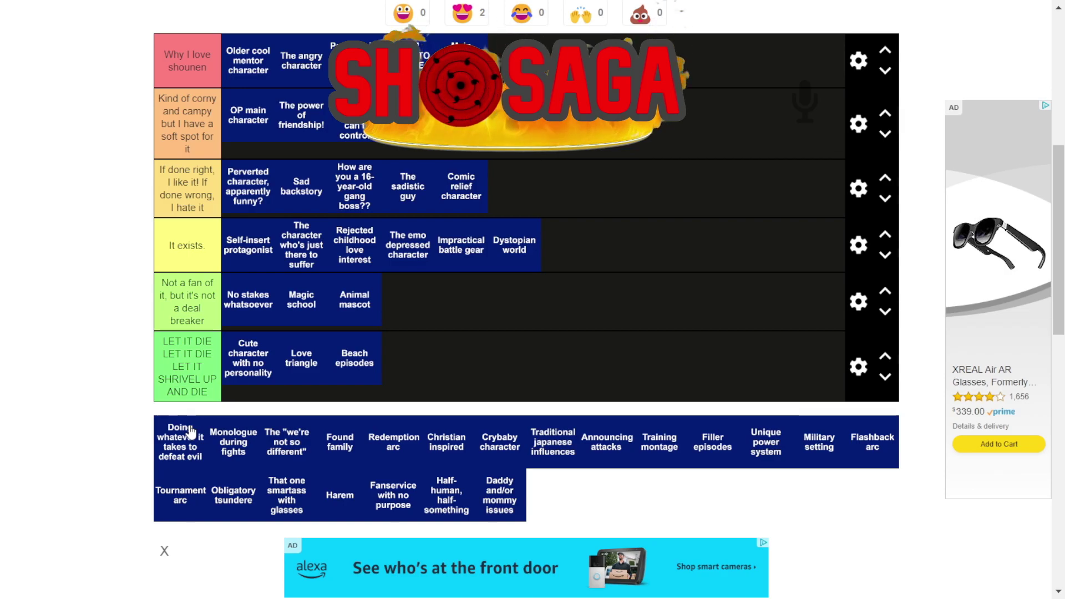
left_click_drag(186, 444, 765, 305)
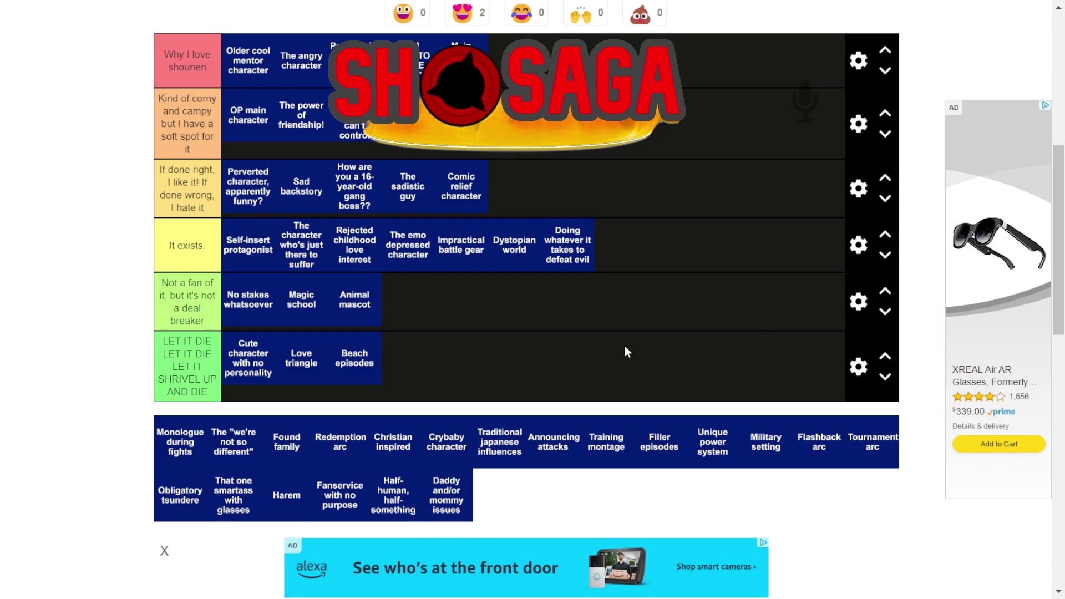
scroll(530, 280, "up", 2)
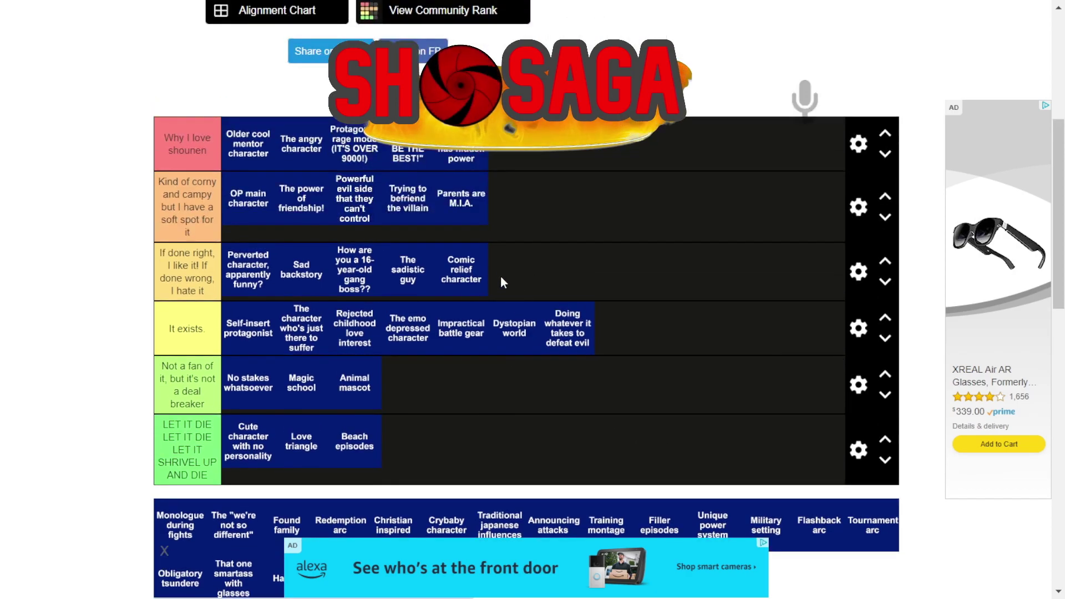
scroll(331, 333, "down", 2)
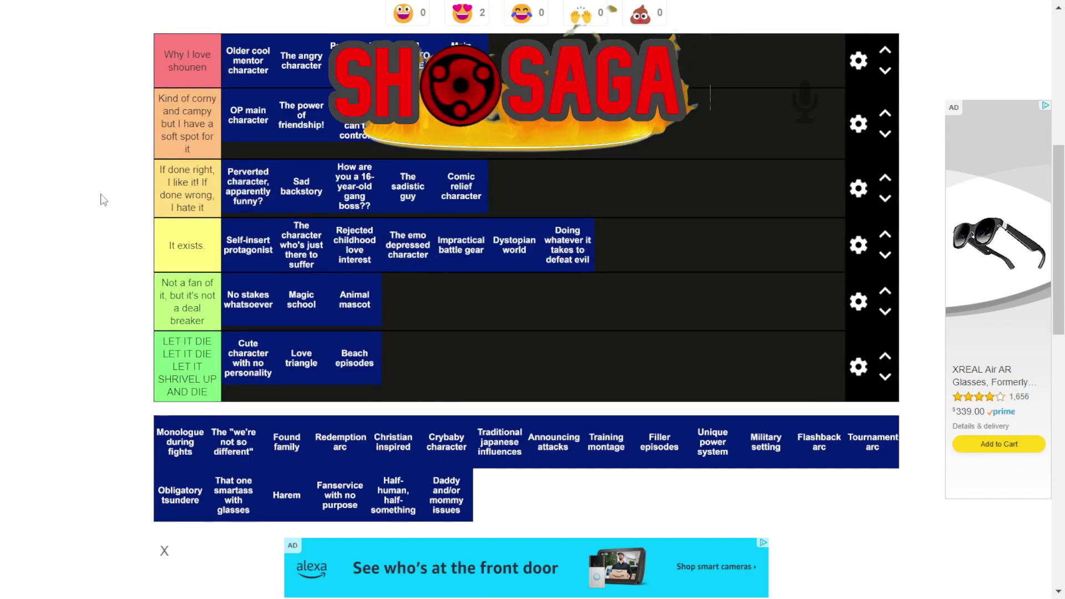
- Add "Monologue during fights" to the end of the "If done right, I like it! If done wrong, I hate it" tier
left_click_drag(185, 441, 582, 199)
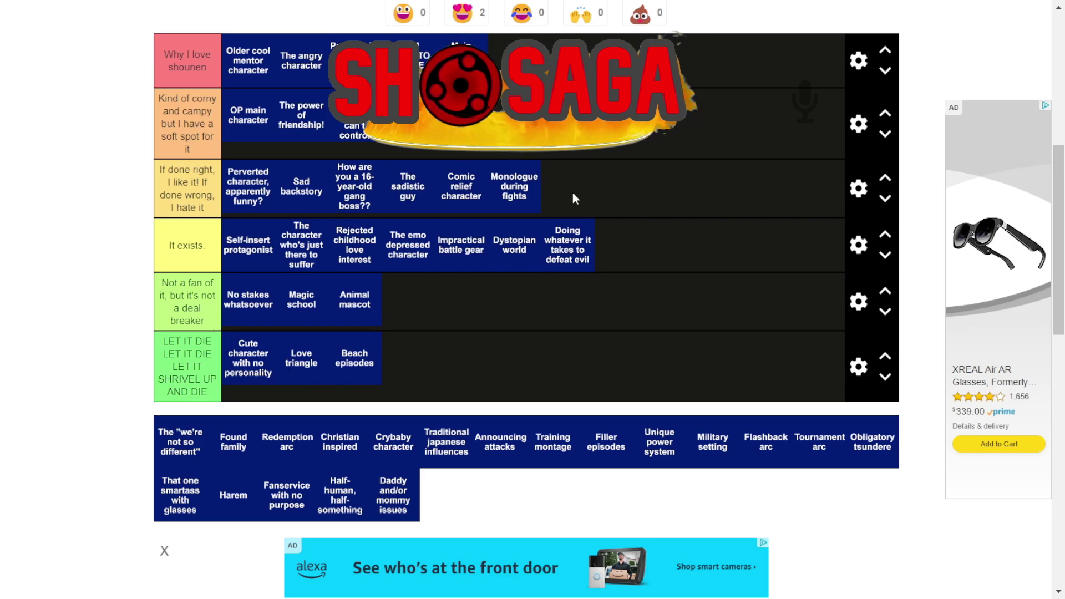
right_click(573, 194)
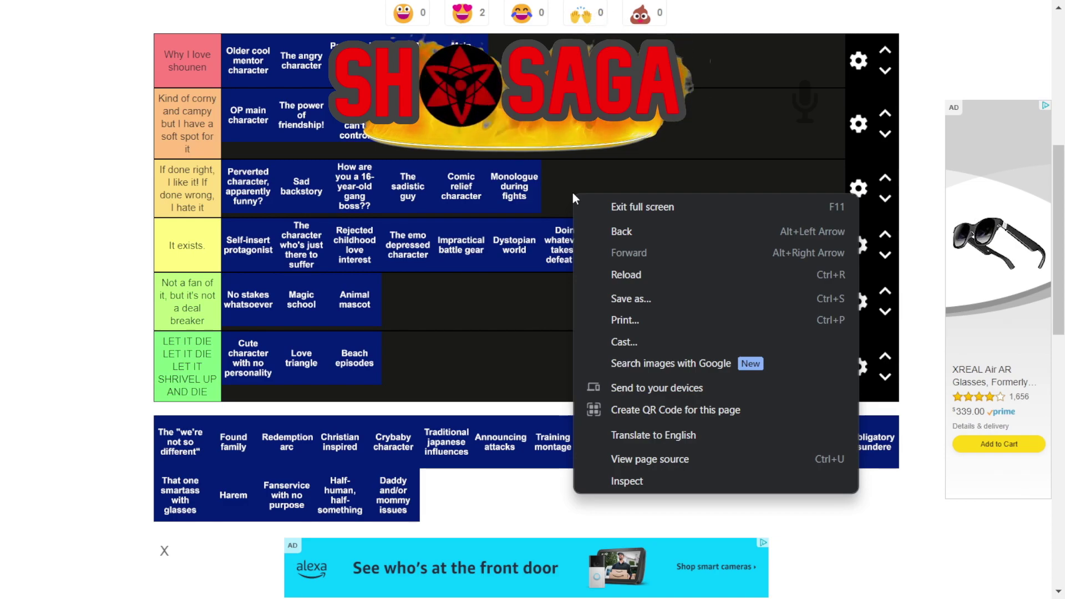
left_click(960, 34)
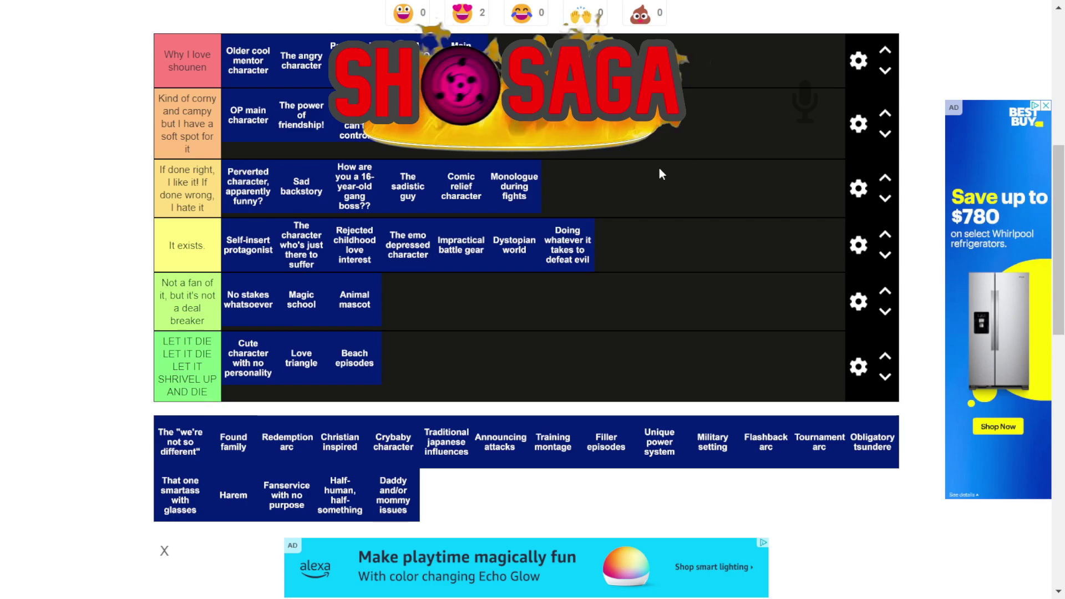
- Place "The "we're not so different"" in the "Kind of corny and campy" tier and "Found family" in the "Why I love shounen" tier
left_click_drag(200, 436, 421, 61)
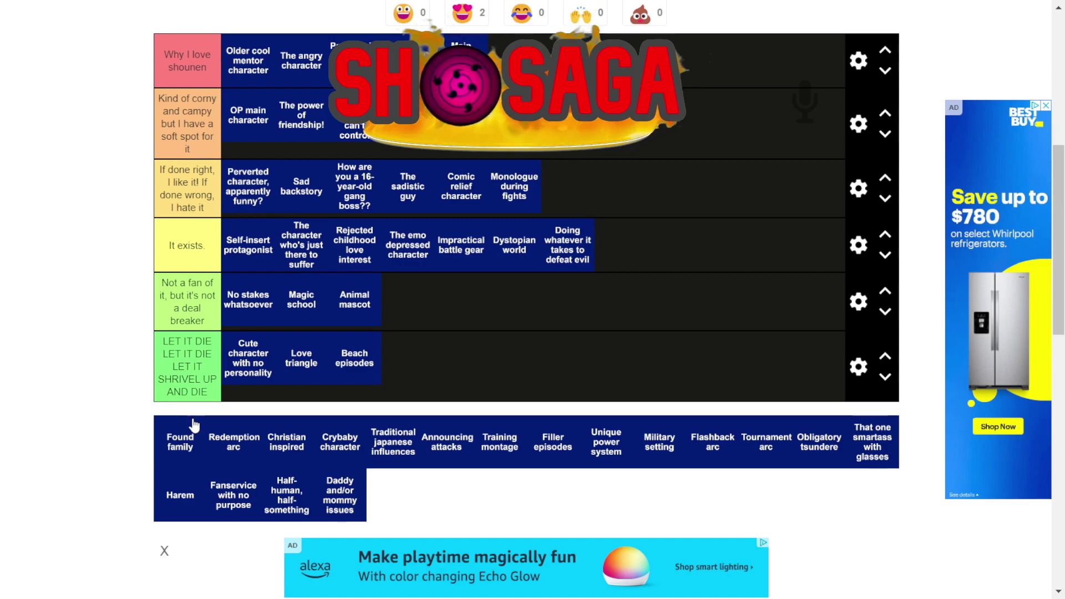
left_click_drag(177, 455, 513, 61)
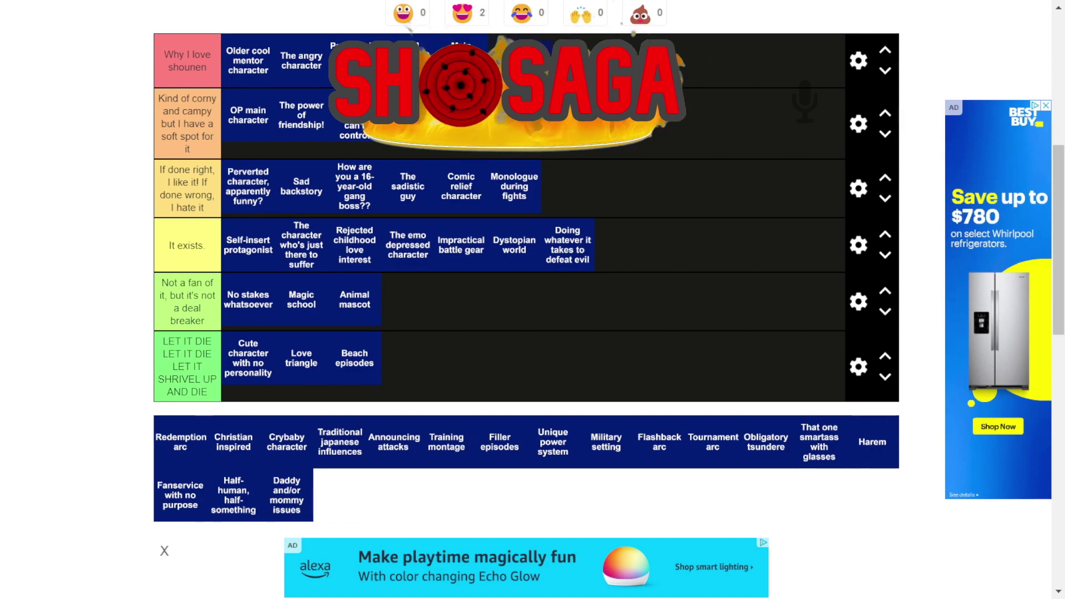
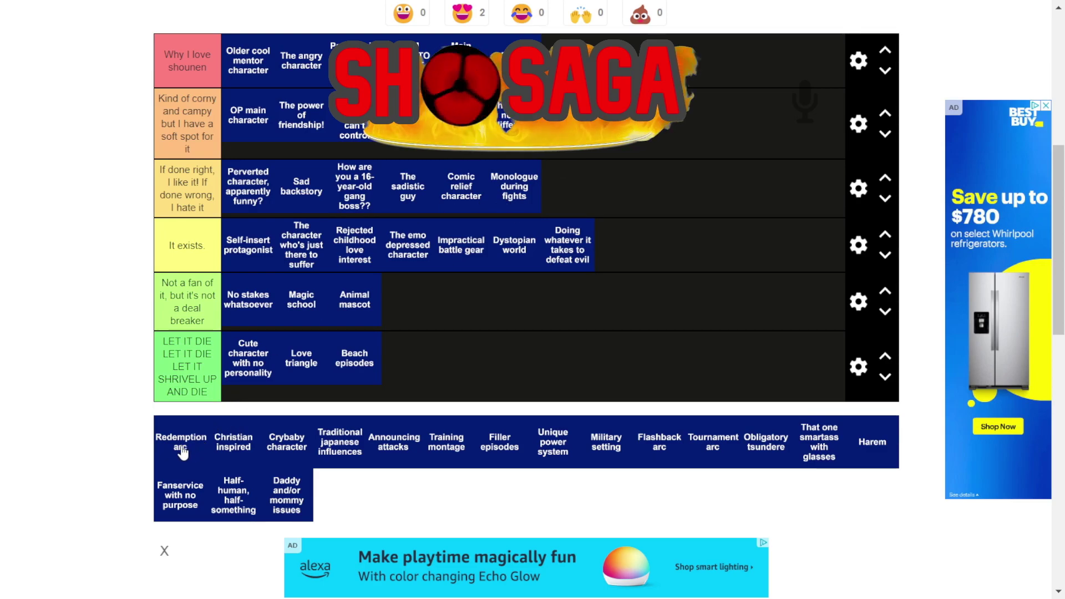
- Place "Redemption arc" in "If done right, I like it!" and "Christian inspired" in "Not a fan of it, but it's not a deal breaker"
left_click_drag(182, 452, 571, 205)
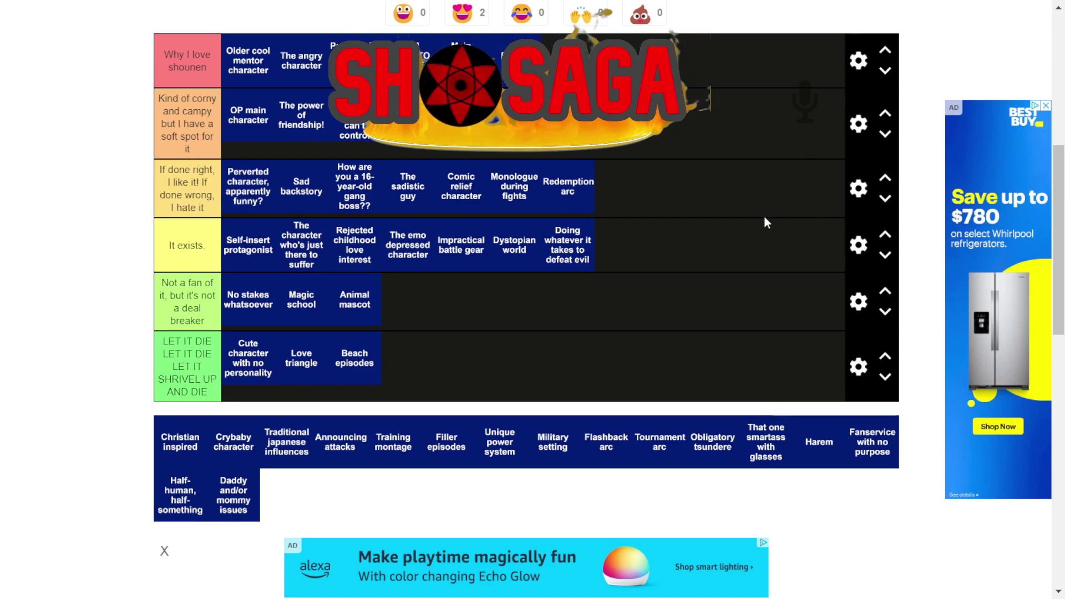
left_click_drag(159, 465, 394, 314)
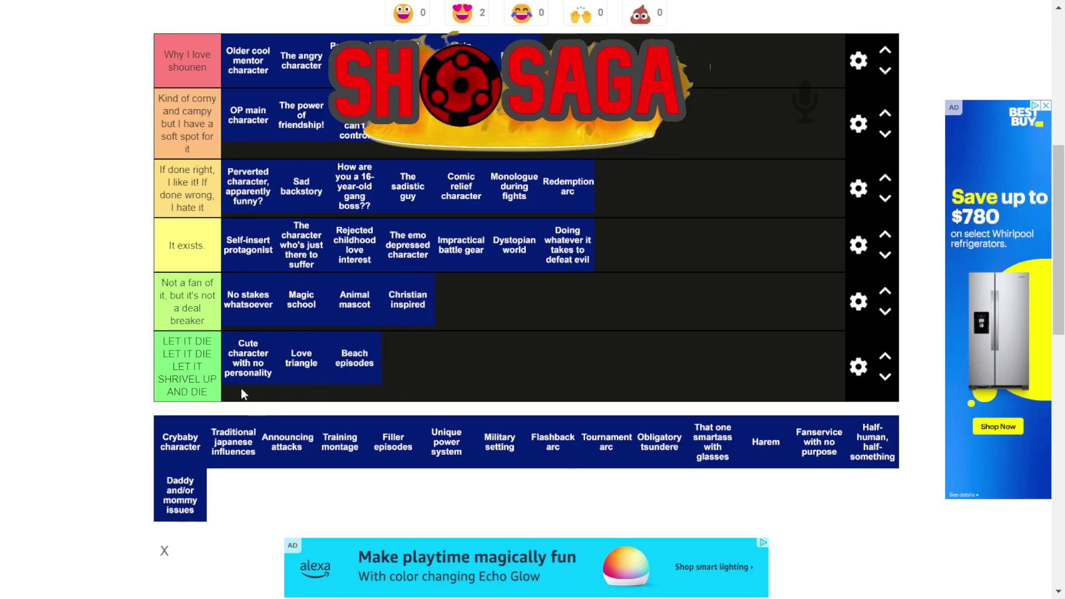
- Place "Crybaby character" in the "LET IT DIE" tier and "Traditional japanese influences" in the "If done right, I like it!" tier
left_click_drag(163, 447, 423, 331)
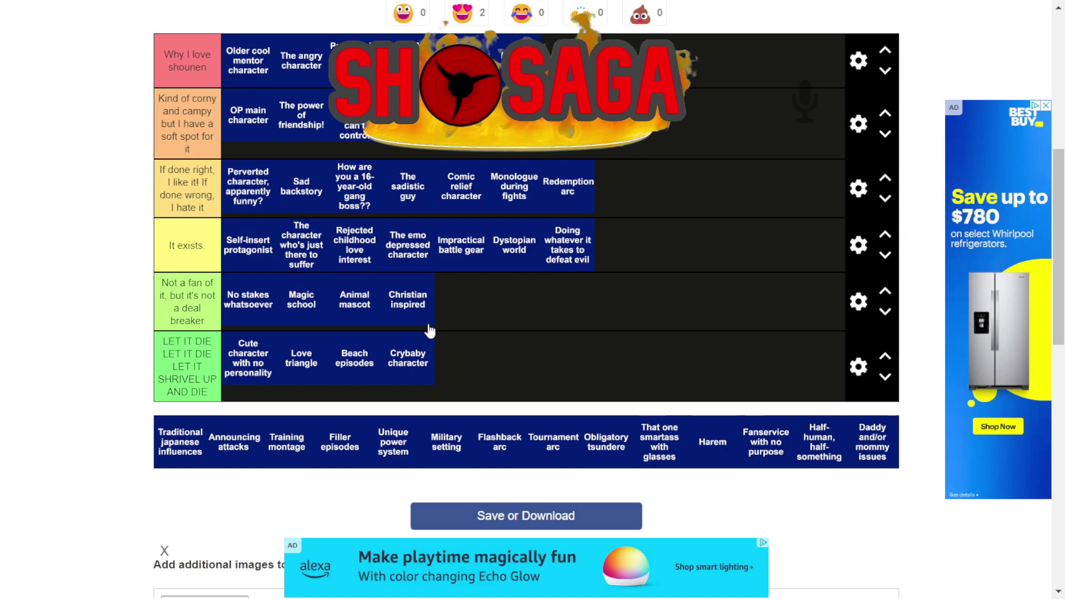
left_click_drag(180, 442, 640, 148)
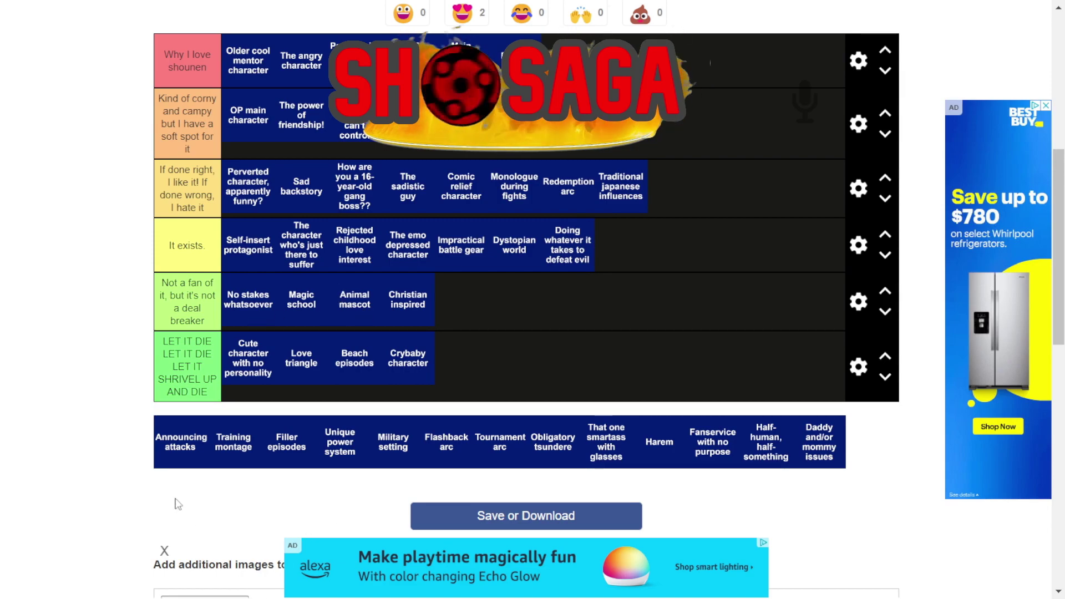
- Place "Announcing attacks" in the "Why I love shounen" tier and "Training montage" in the "Kind of corny and campy" tier
left_click_drag(179, 442, 567, 60)
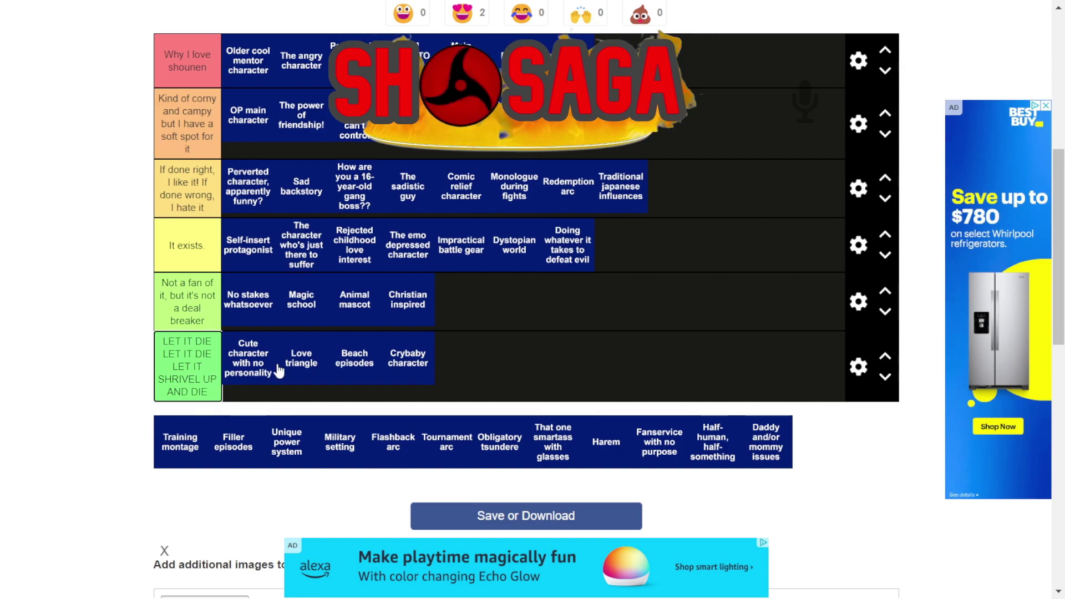
left_click_drag(166, 458, 682, 61)
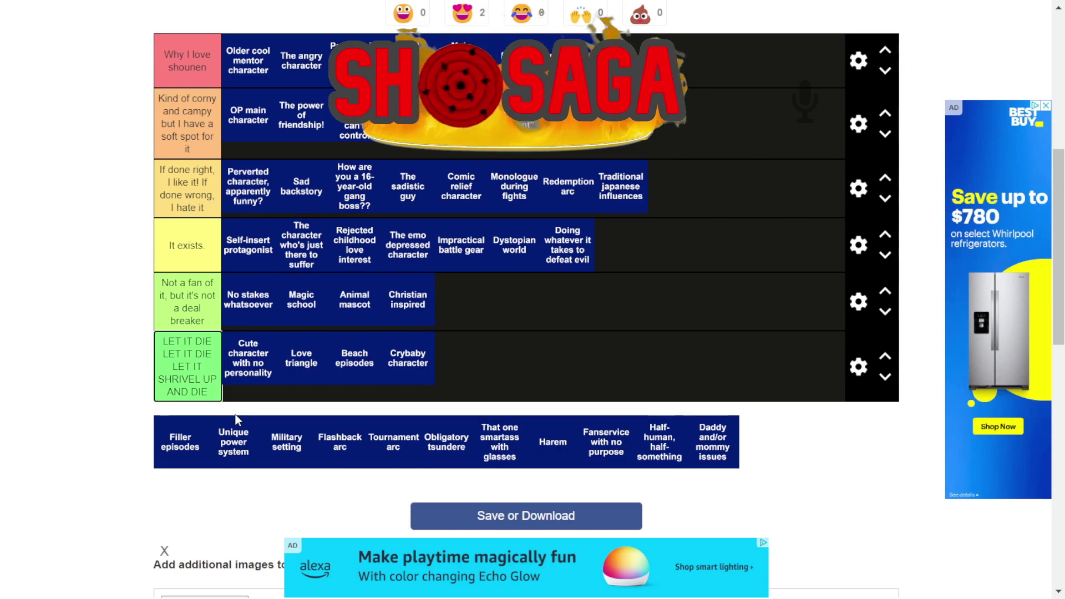
- Place "Filler episodes" in the "LET IT DIE" tier and "Unique power system" in the "Why I love shounen" tier
left_click_drag(186, 444, 538, 349)
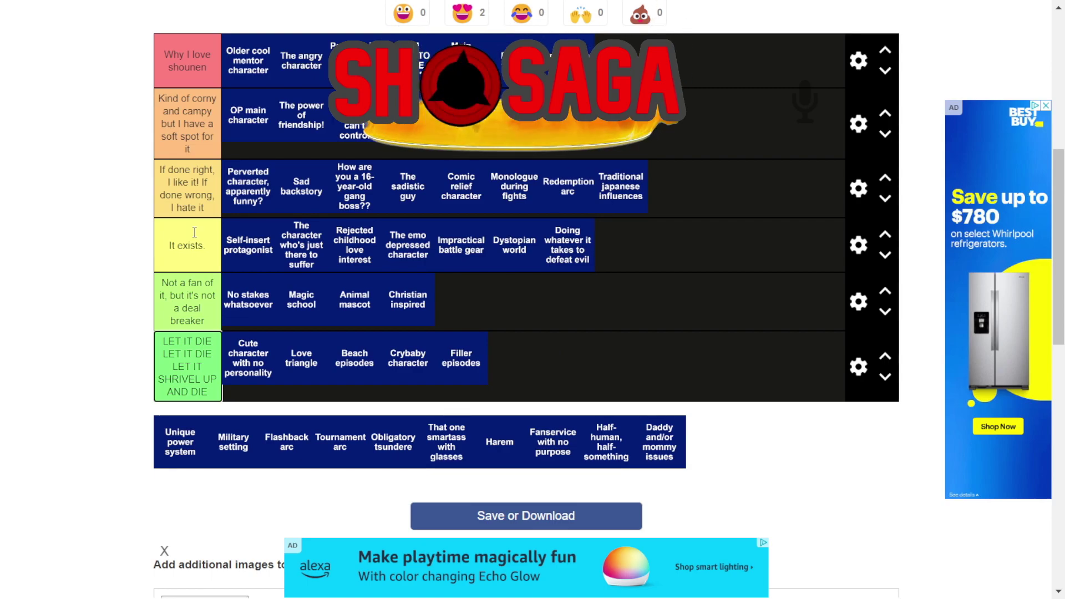
left_click_drag(171, 464, 512, 125)
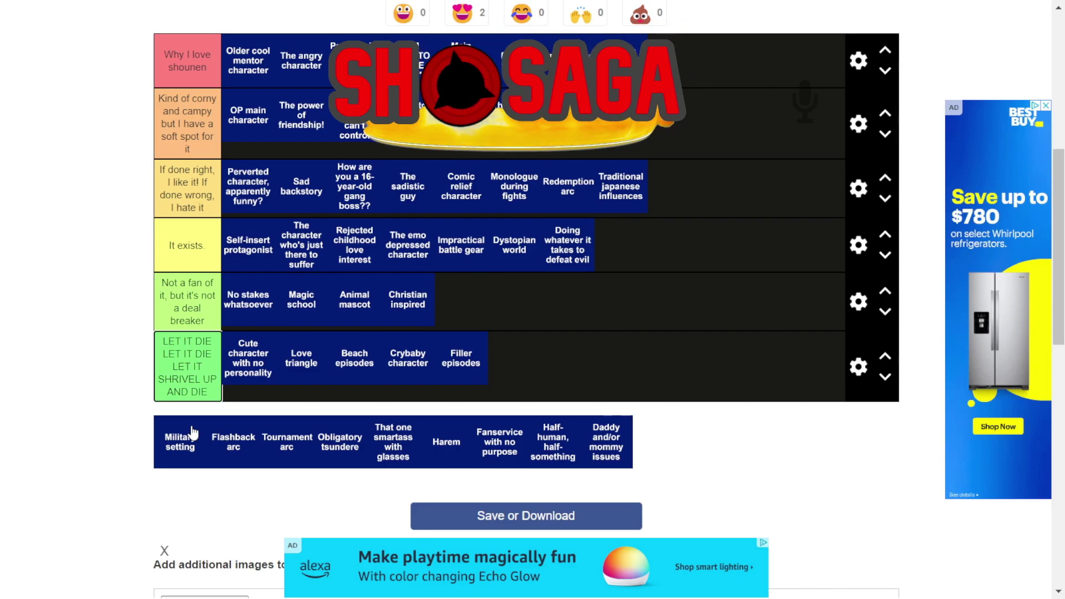
- Place "Military setting" in the "It exists." tier and both "Flashback arc" and "Tournament arc" in the "Why I love shounen" tier
left_click_drag(192, 433, 752, 243)
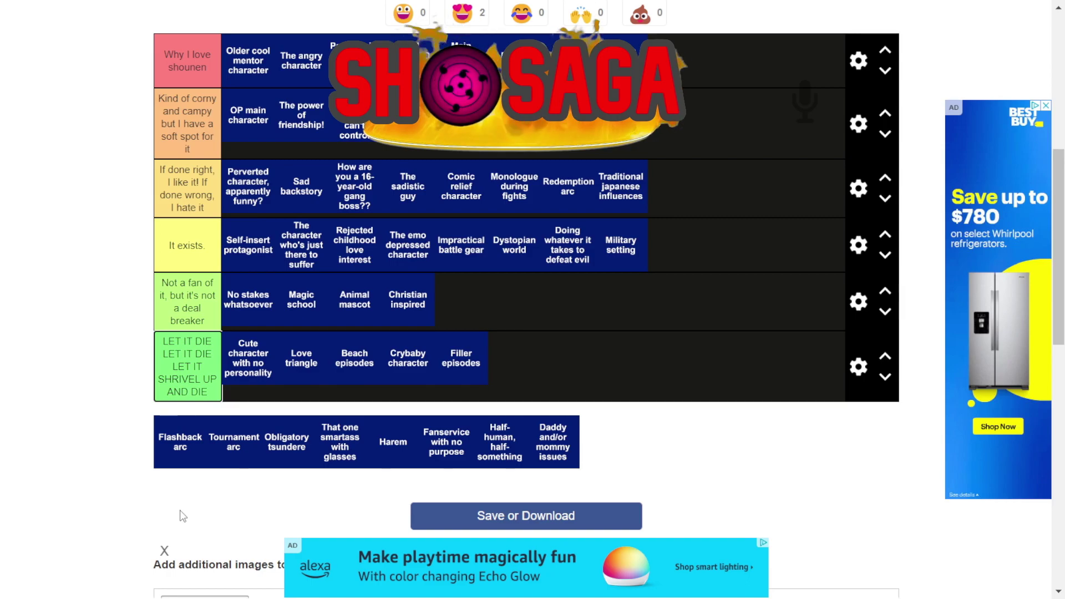
left_click_drag(205, 420, 734, 17)
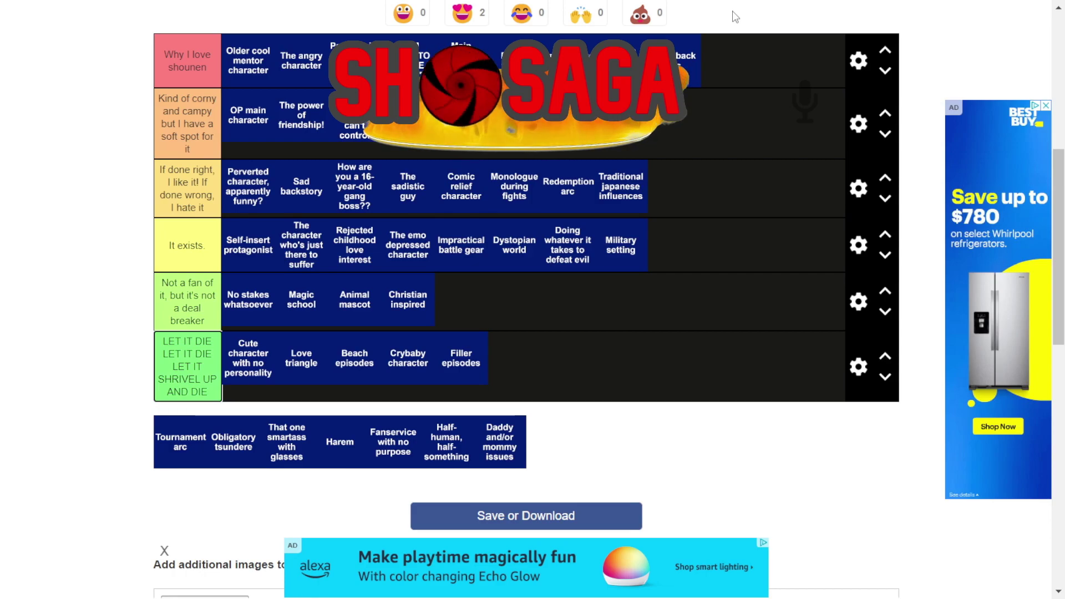
left_click_drag(180, 441, 732, 64)
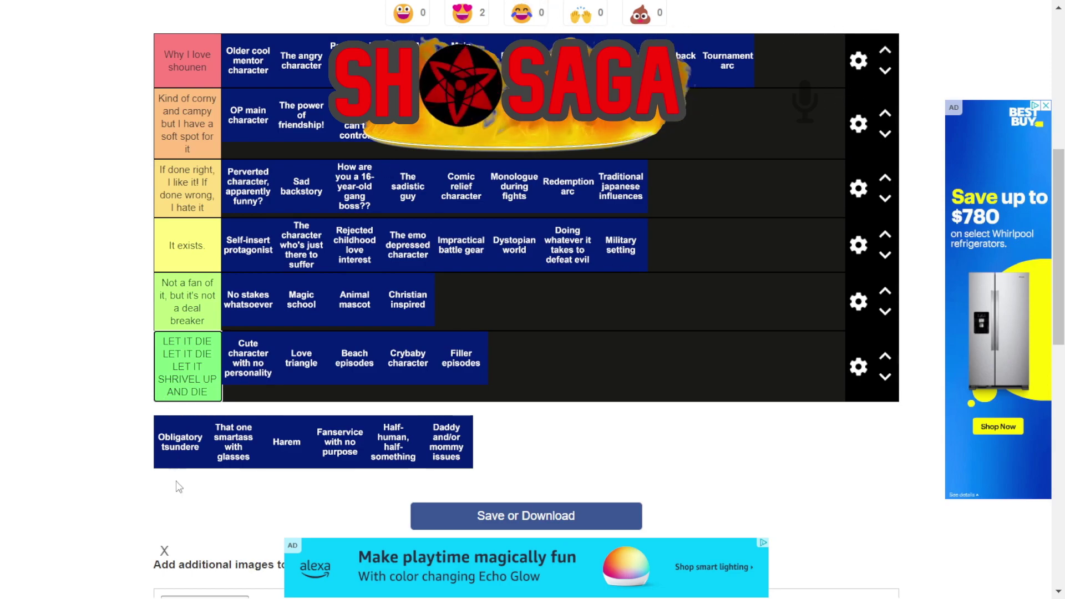
- Place "Obligatory tsundere" in "Not a fan of it, but it's not a deal breaker" and "That one smartass with glasses" in "It exists."
left_click_drag(175, 442, 493, 299)
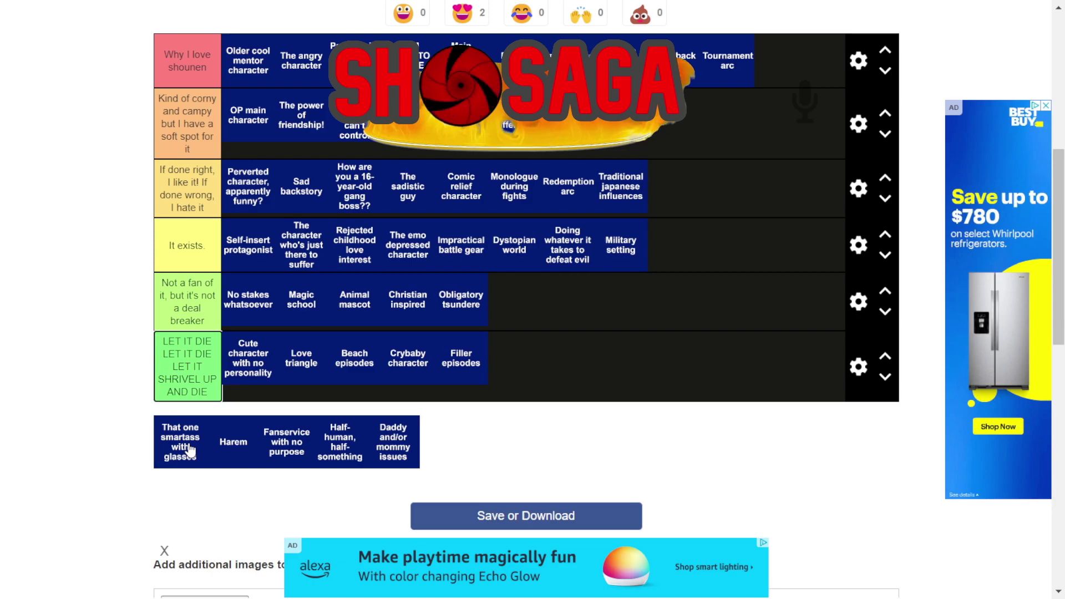
left_click_drag(188, 451, 722, 235)
- Add "Harem" and "Fanservice with no purpose" to the end of the "LET IT DIE" tier, in that order
left_click_drag(187, 438, 552, 378)
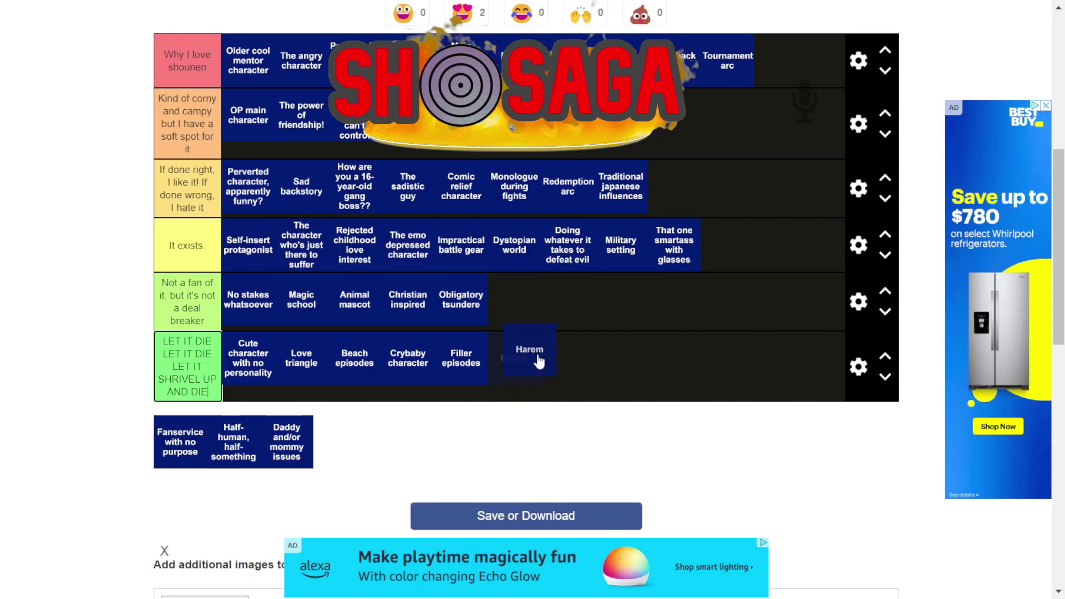
left_click(211, 391)
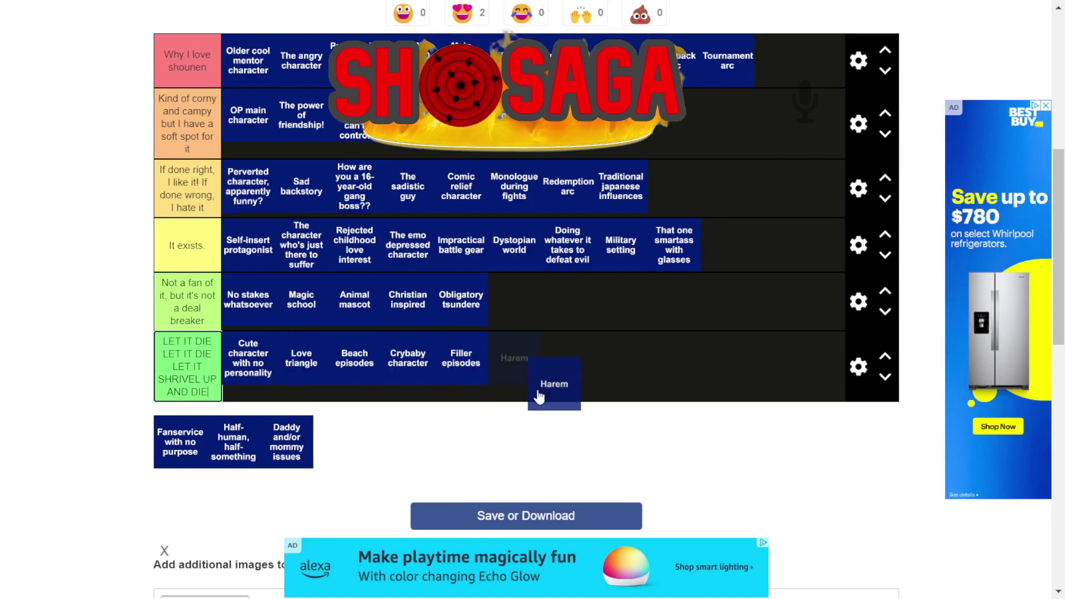
left_click_drag(513, 359, 608, 366)
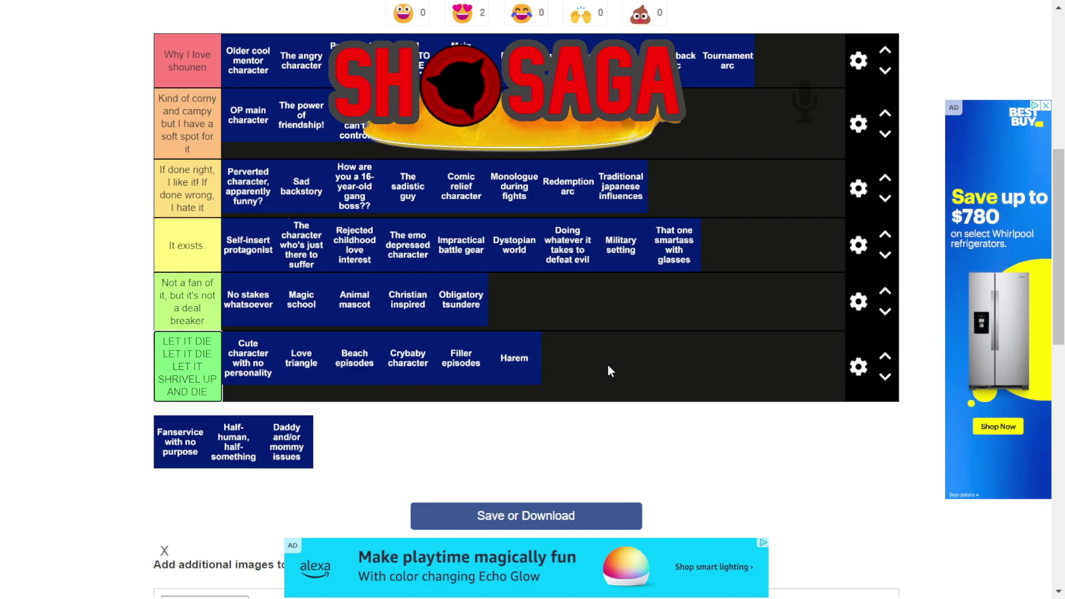
left_click_drag(178, 438, 234, 381)
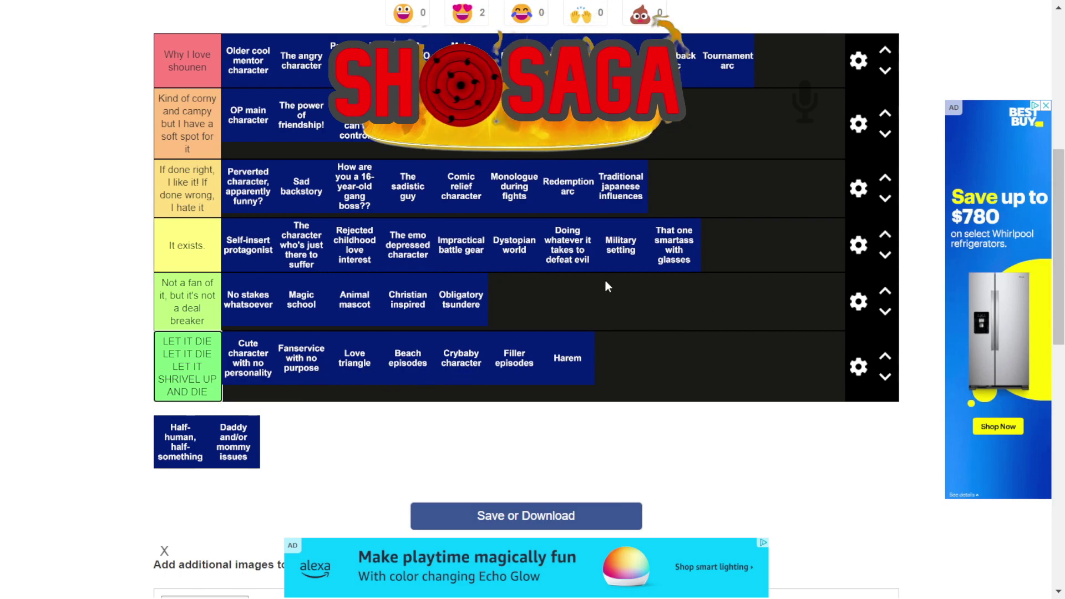
left_click_drag(317, 356, 598, 351)
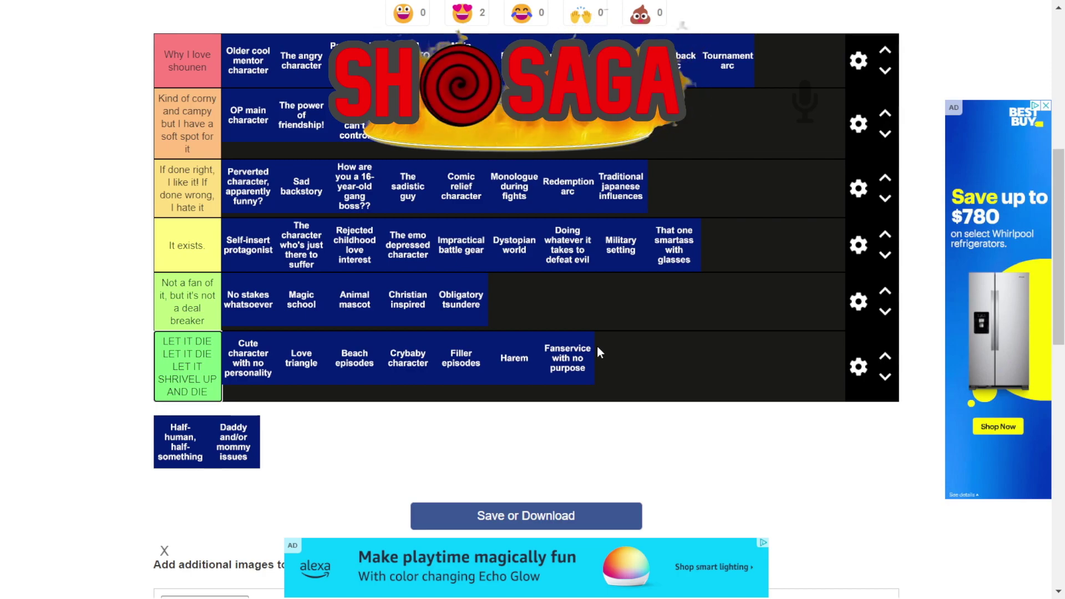
- Place "Half-human, half-something" in "If done right, I like it!" and "Daddy and/or mommy issues" in "Not a fan of it, but it's not a deal breaker"
left_click_drag(173, 436, 673, 183)
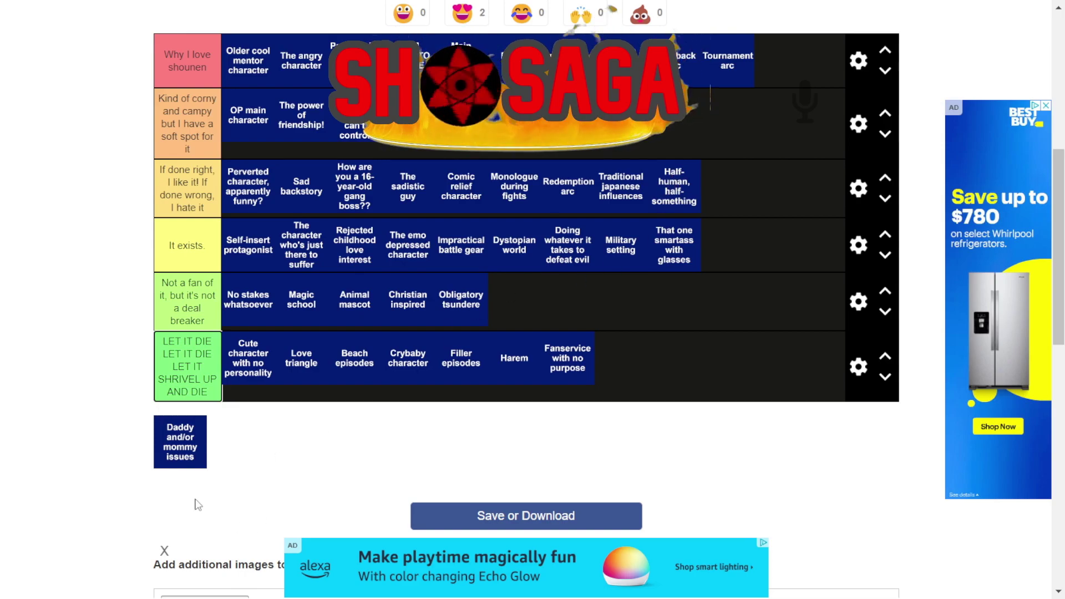
scroll(220, 496, "down", 3)
scroll(213, 479, "up", 3)
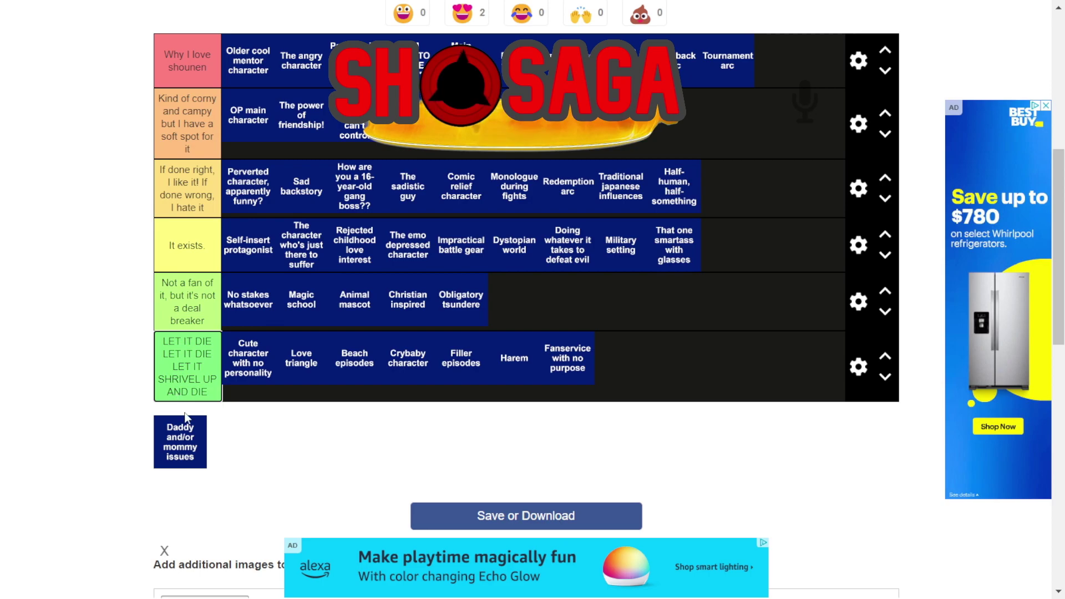
left_click_drag(184, 421, 550, 317)
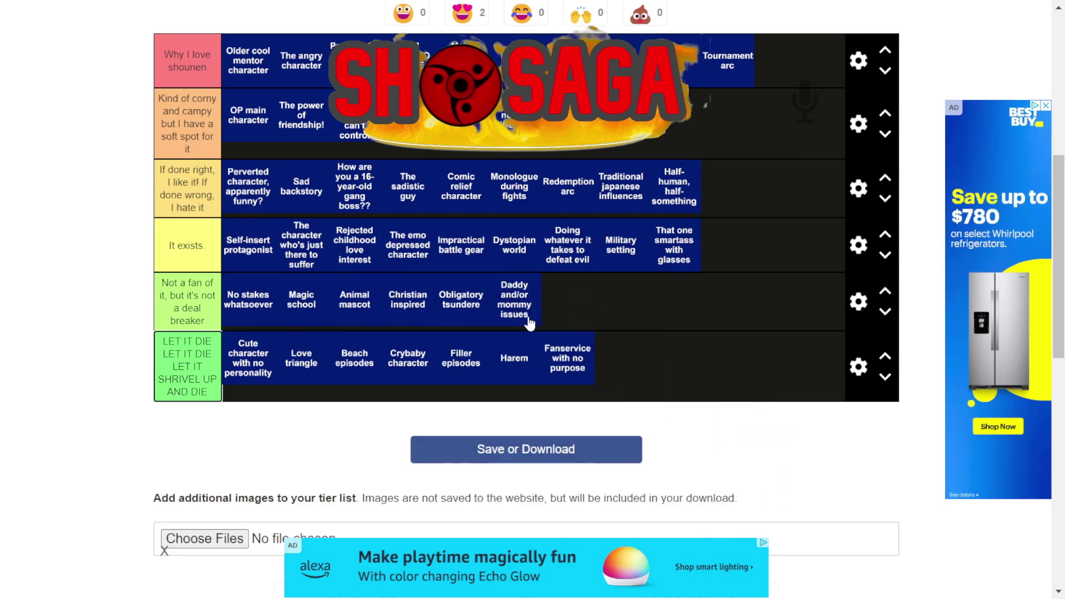
- Look over all six tiers of the completed tier list
scroll(531, 322, "down", 6)
scroll(519, 336, "up", 1)
scroll(518, 335, "down", 3)
scroll(525, 333, "up", 10)
scroll(531, 322, "down", 1)
scroll(527, 335, "down", 1)
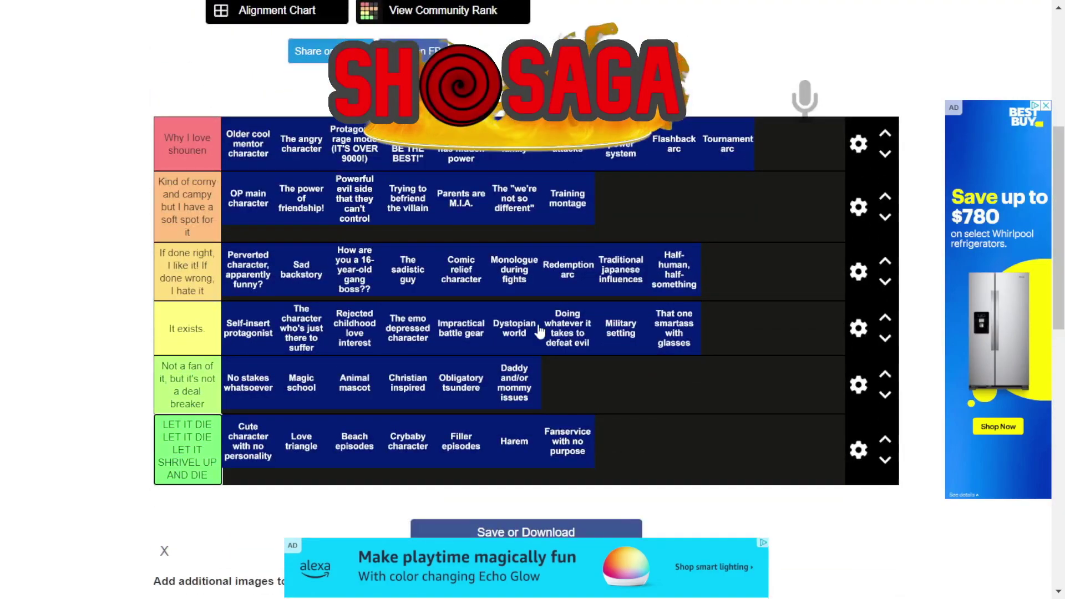